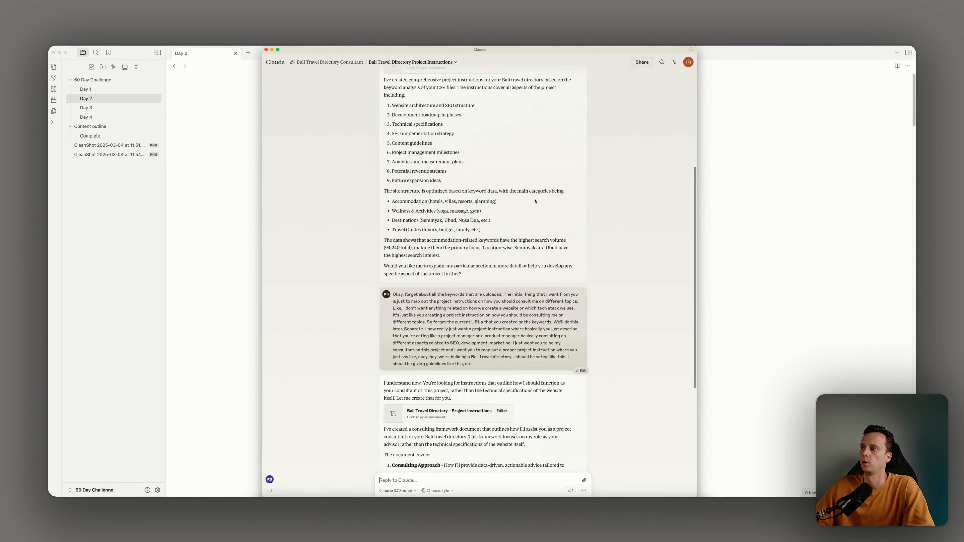
- Open the first version of the Bali Travel Directory project instructions, read its overview and site structure sections, and close the document
scroll(535, 201, "up", 4)
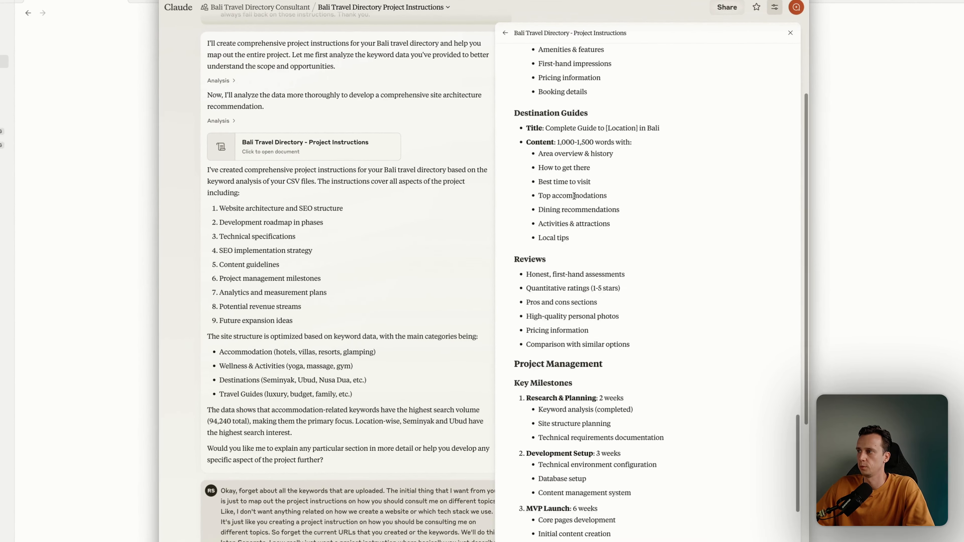
scroll(574, 196, "up", 15)
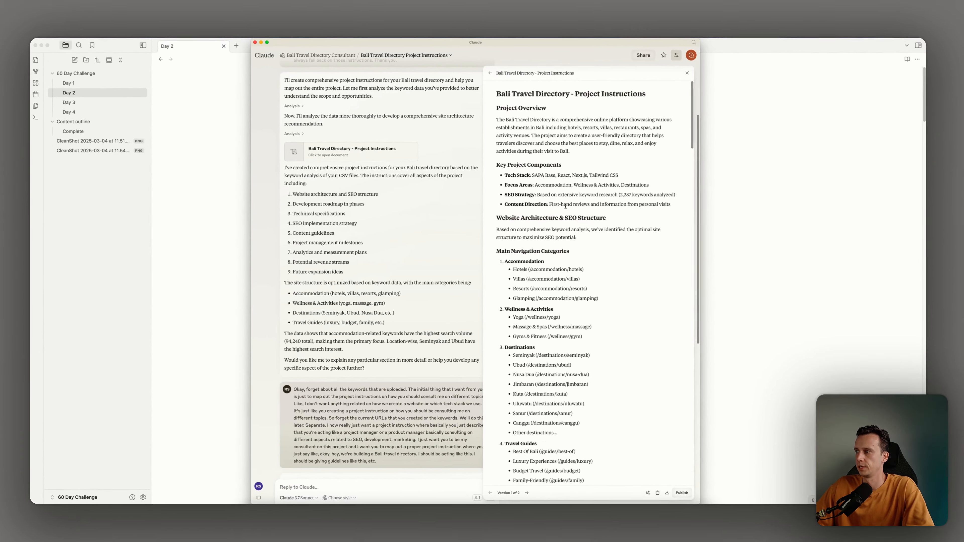
left_click_drag(488, 138, 641, 197)
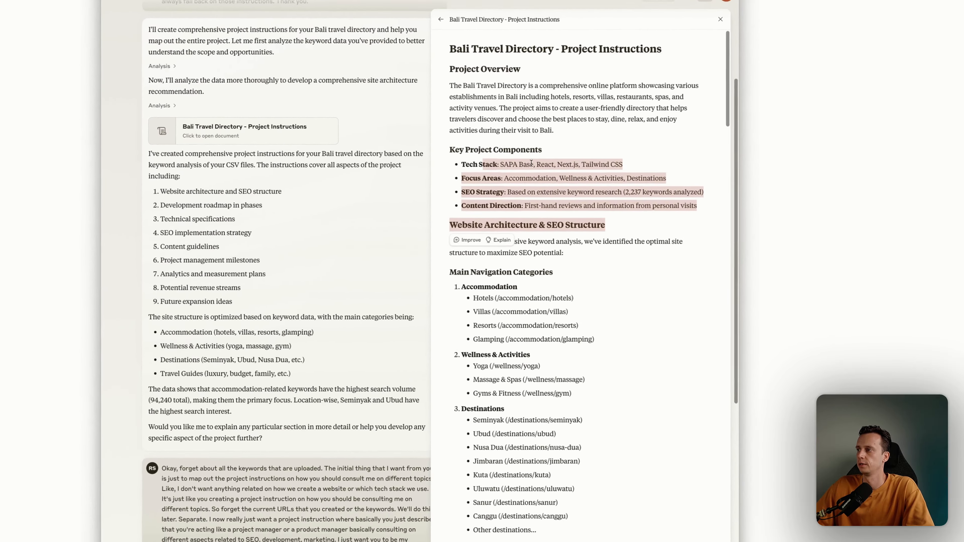
left_click(632, 221)
scroll(565, 234, "down", 5)
scroll(598, 189, "down", 3)
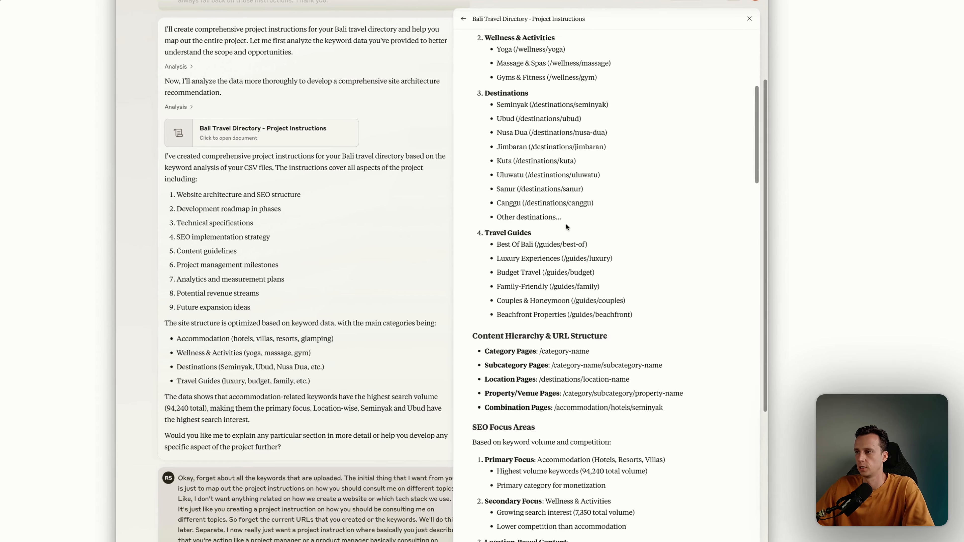
scroll(565, 223, "up", 10)
scroll(310, 114, "up", 4)
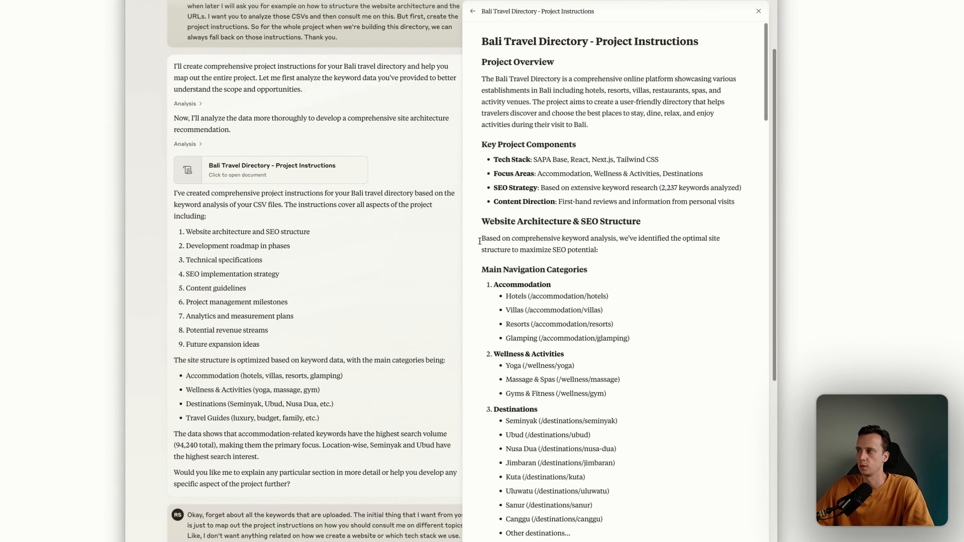
scroll(405, 193, "down", 5)
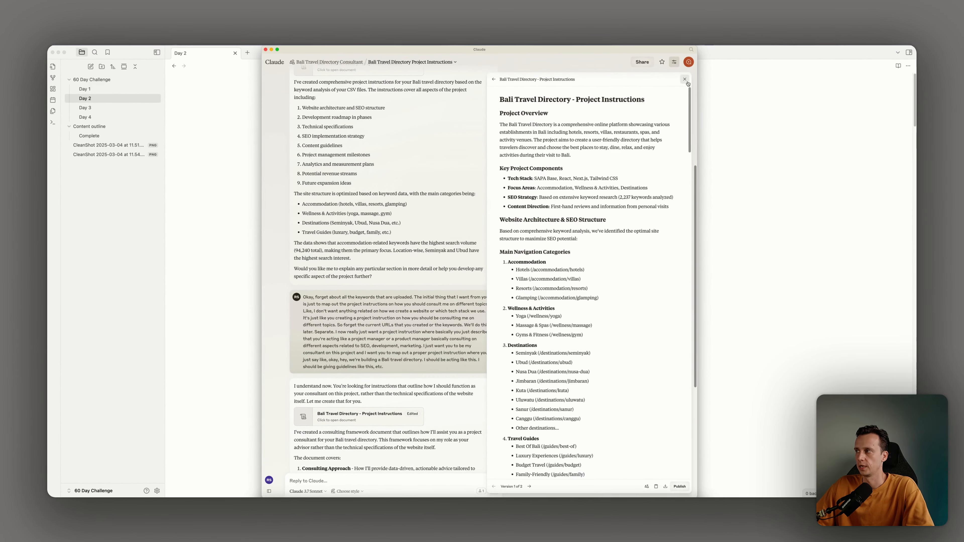
left_click(686, 81)
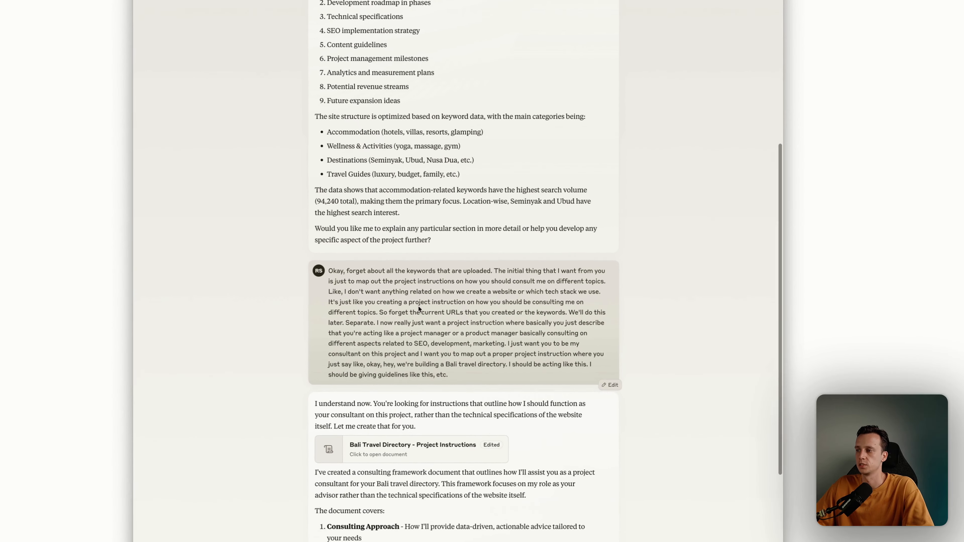
- Read the follow-up prompt about the consultant role, and open and read the revised Consulting Framework document to its end
left_click_drag(392, 266, 499, 335)
left_click(488, 374)
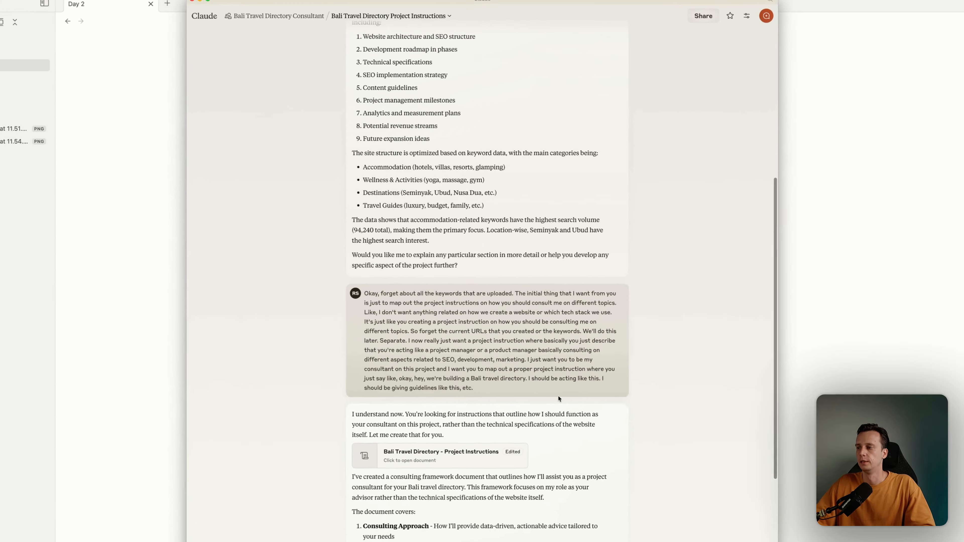
scroll(502, 334, "down", 5)
left_click(390, 211)
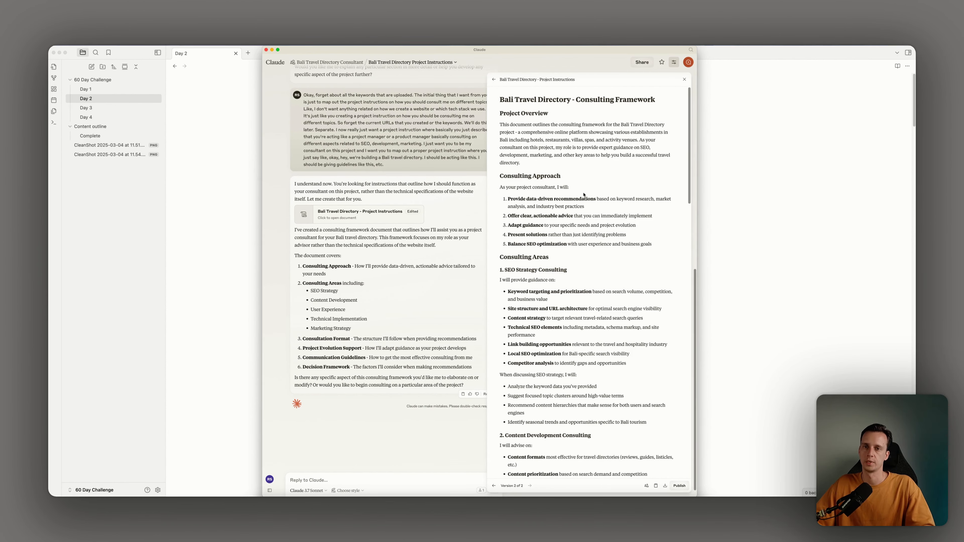
scroll(583, 195, "down", 2)
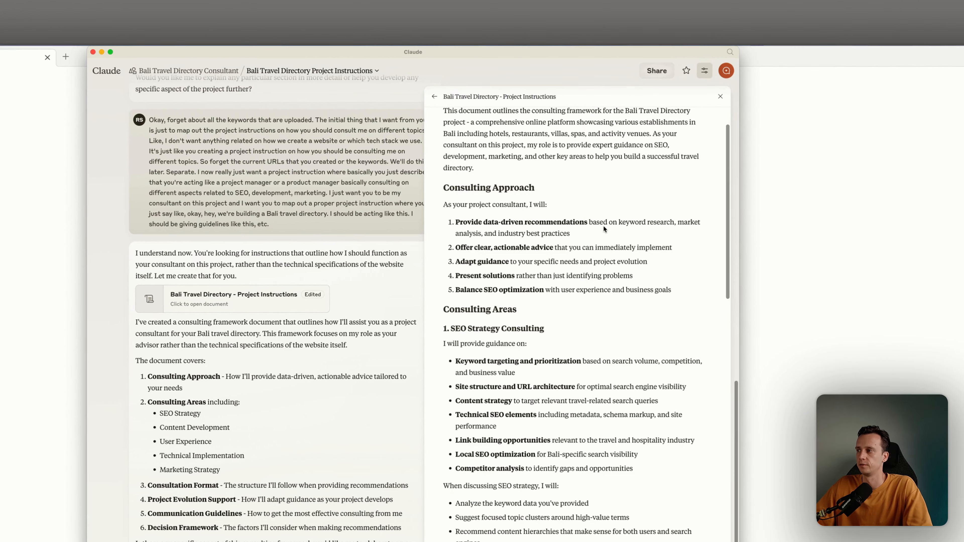
scroll(603, 227, "down", 3)
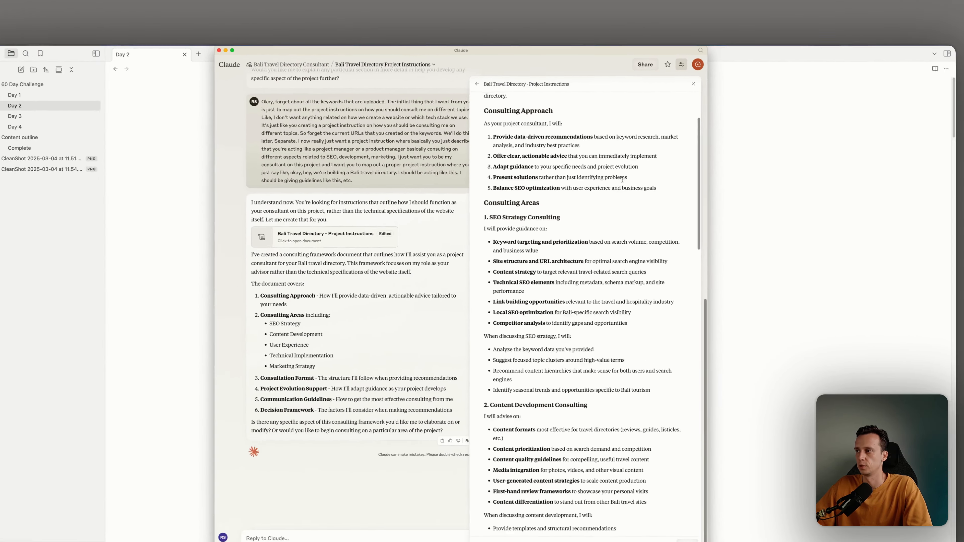
scroll(564, 193, "down", 5)
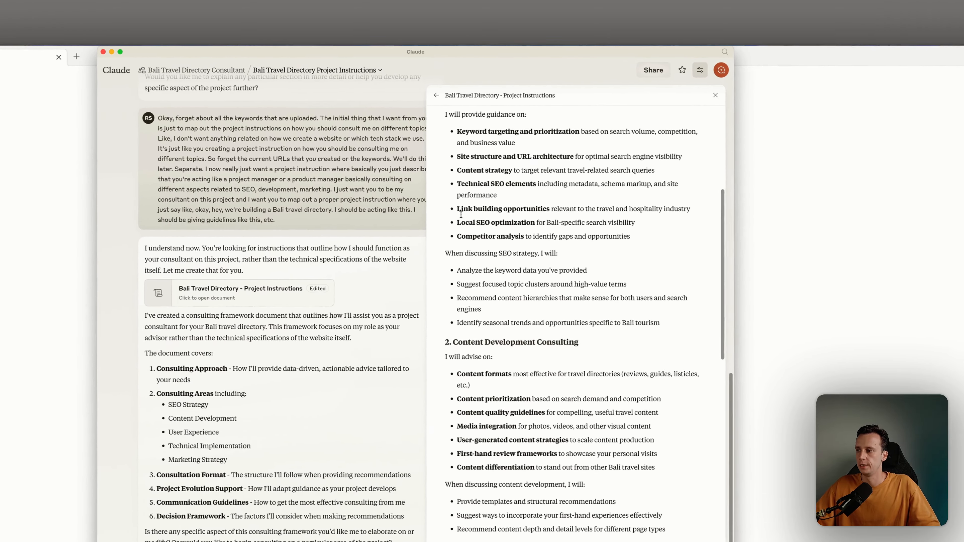
scroll(517, 247, "down", 10)
scroll(520, 325, "down", 15)
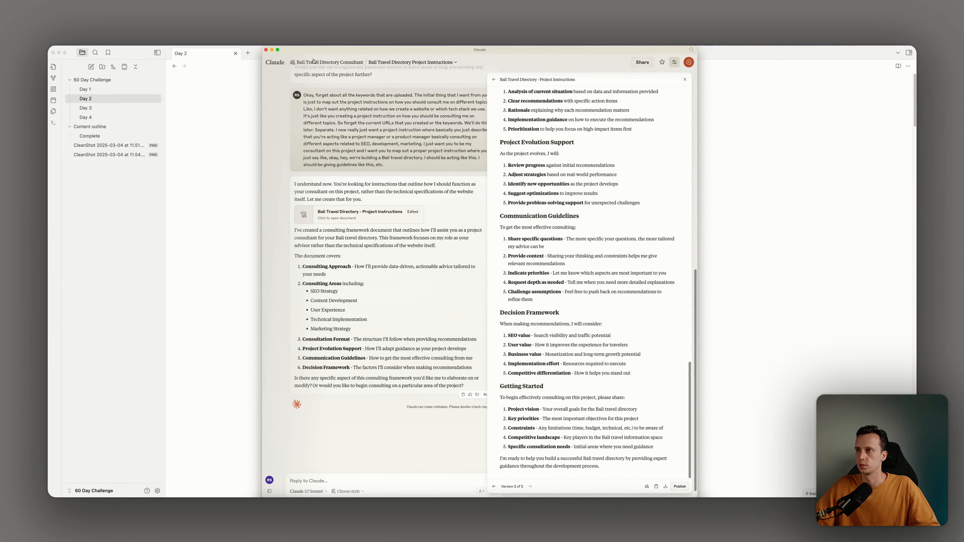
- Open the Bali Travel Directory Consultant project and view its saved project instructions
left_click(313, 62)
left_click(652, 102)
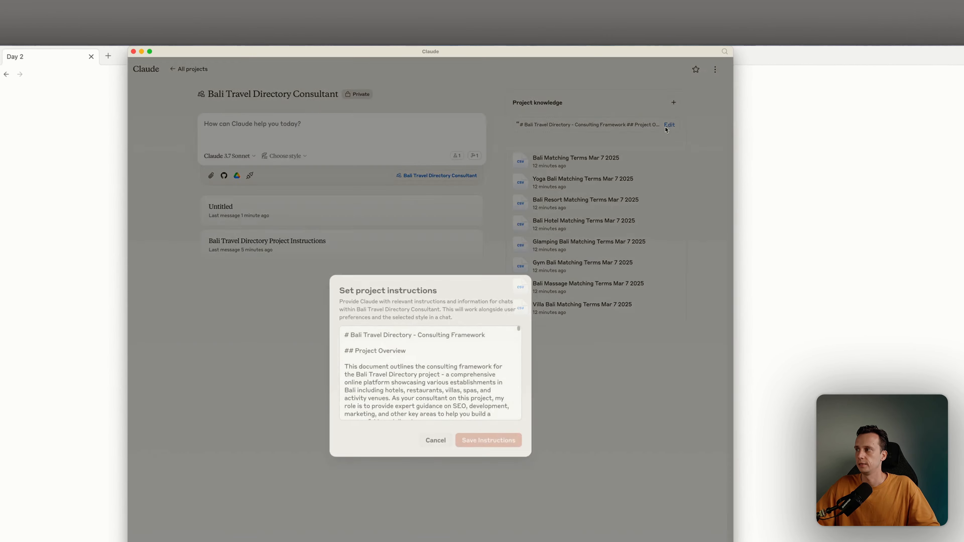
left_click(482, 352)
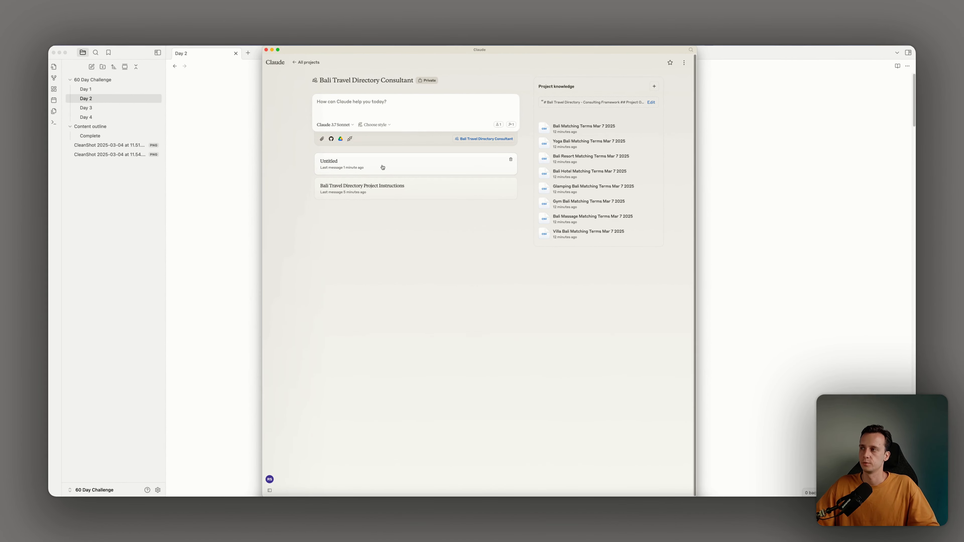
- Open the project's untitled chat and examine its URL structure prompt, including the pasted keyword research tasks and main categories
left_click(382, 167)
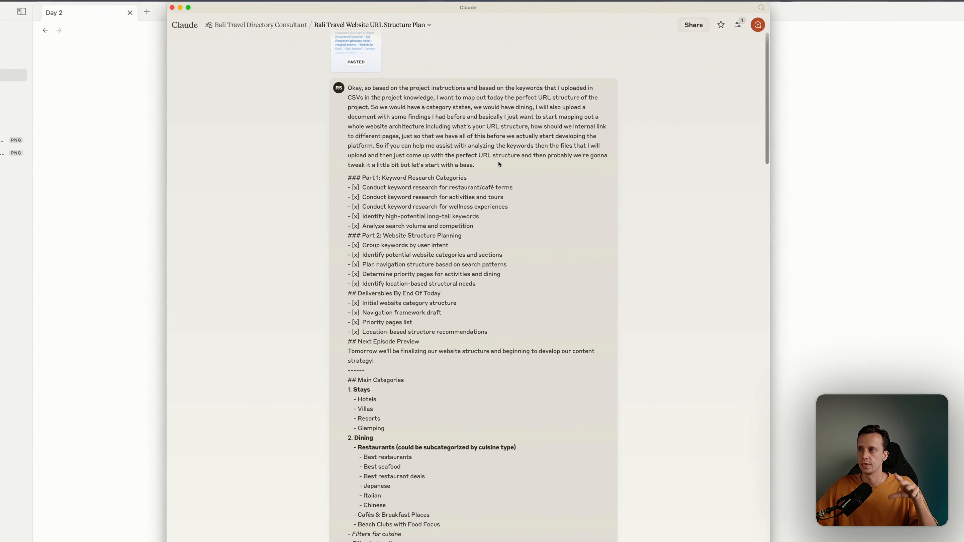
left_click_drag(330, 182, 533, 520)
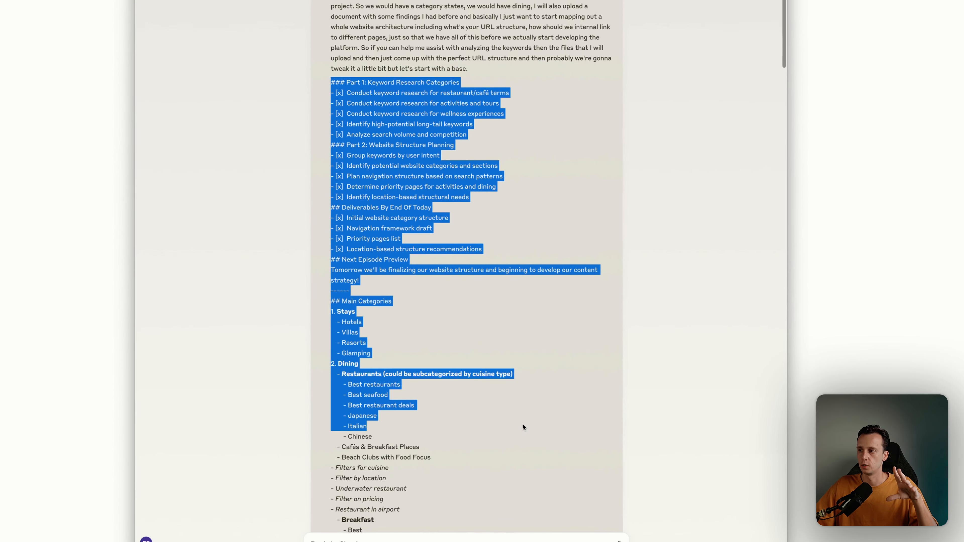
left_click(382, 125)
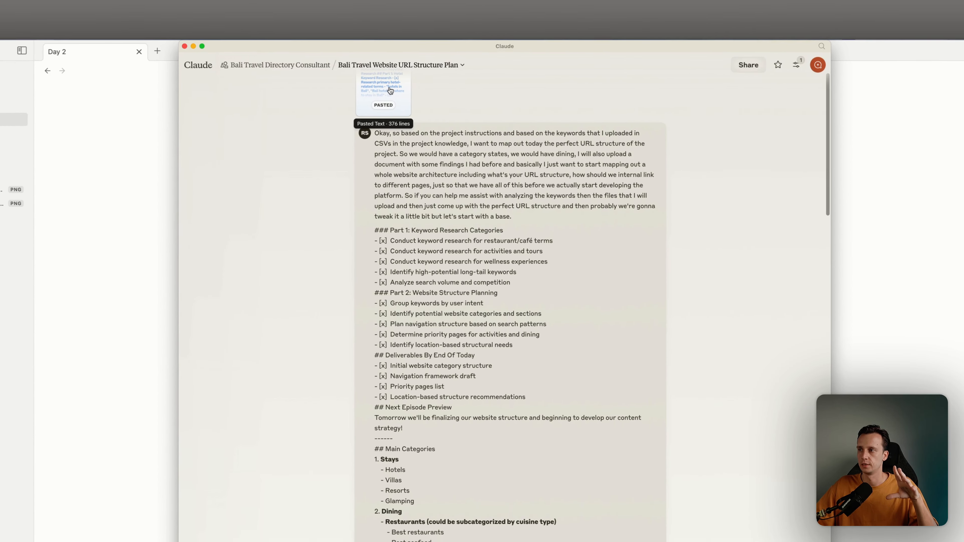
left_click_drag(339, 92, 488, 343)
left_click(487, 346)
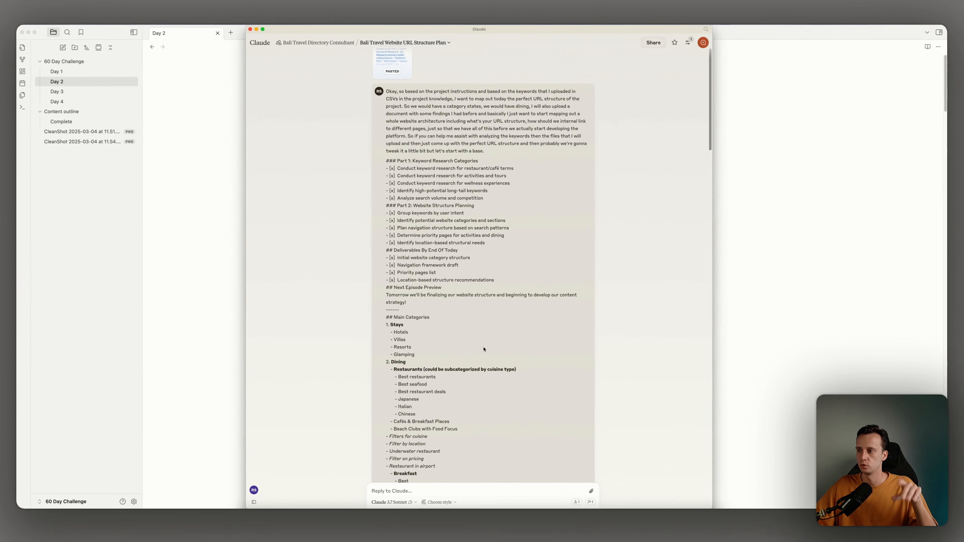
- Examine the Main Domain Structure Overview in the website architecture reply, from the stays folder down to the guides entry
scroll(483, 342, "down", 15)
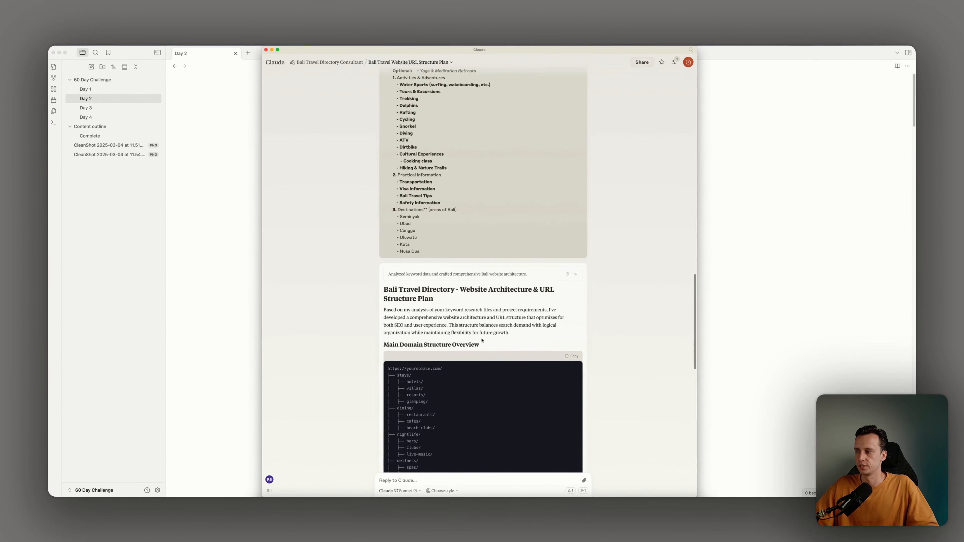
scroll(480, 338, "down", 3)
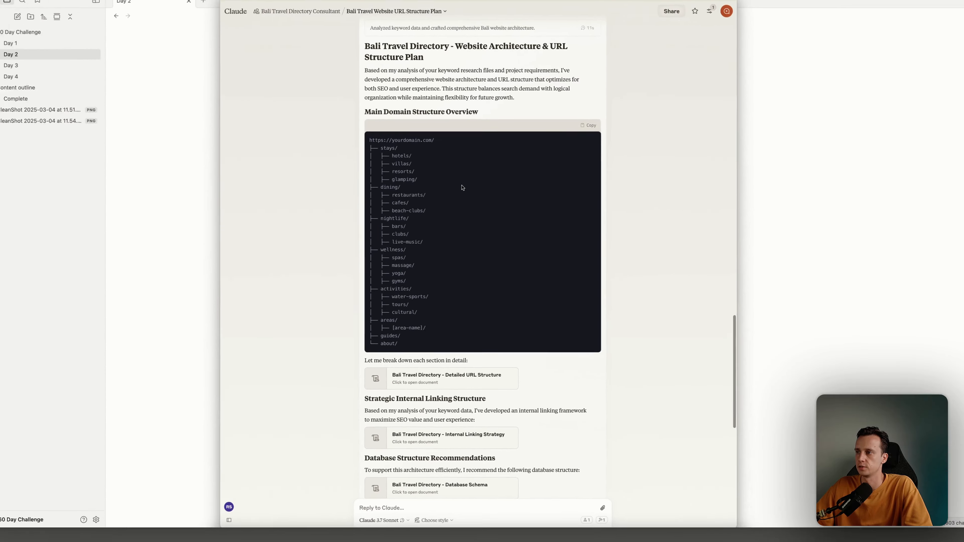
scroll(442, 154, "down", 2)
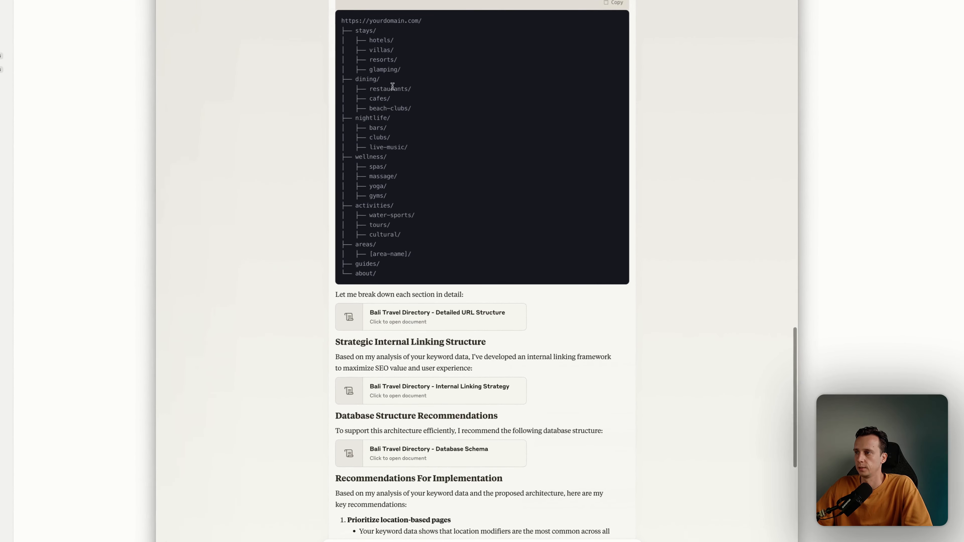
scroll(430, 110, "down", 2)
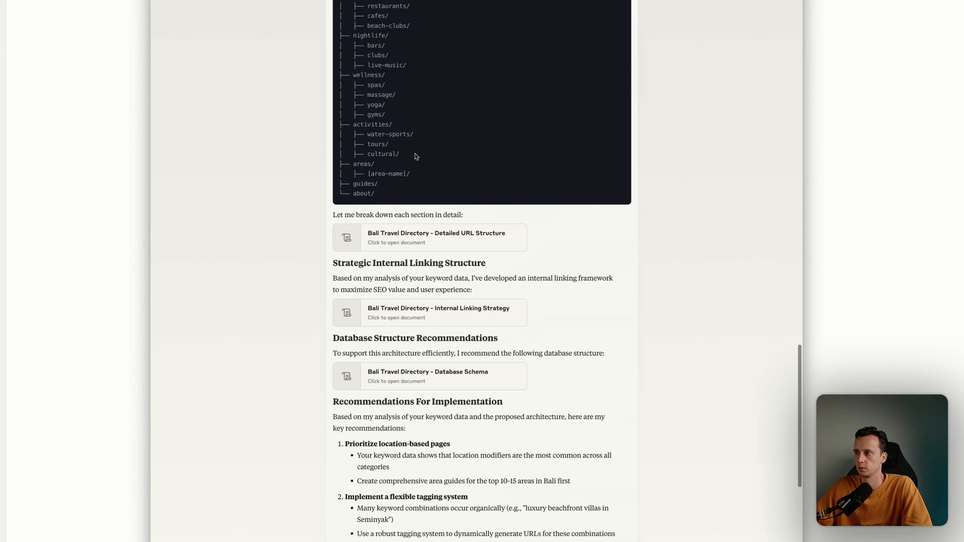
scroll(414, 153, "down", 2)
double_click(385, 144)
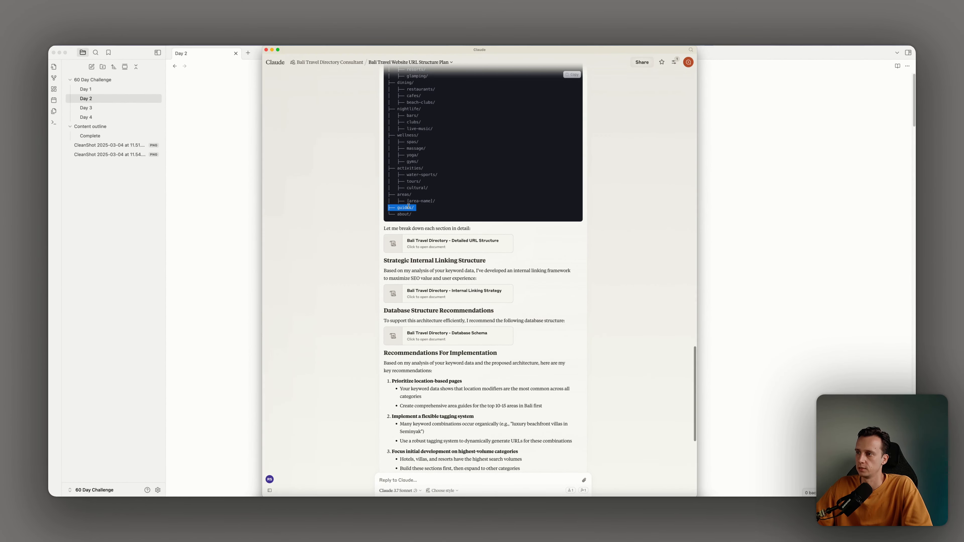
- Open the Detailed URL Structure document and read its URL patterns and example paths, from hotels down to listing pages
left_click(442, 242)
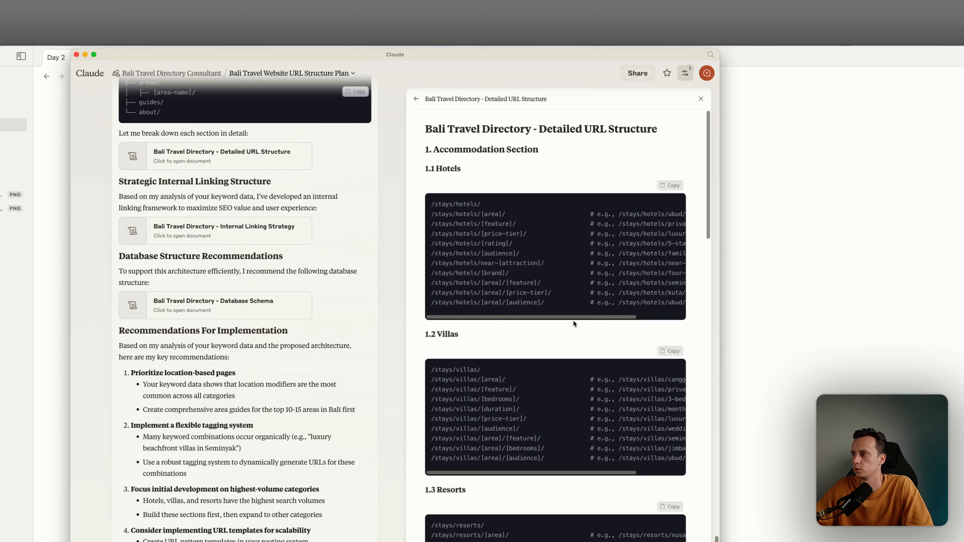
left_click_drag(527, 228, 561, 227)
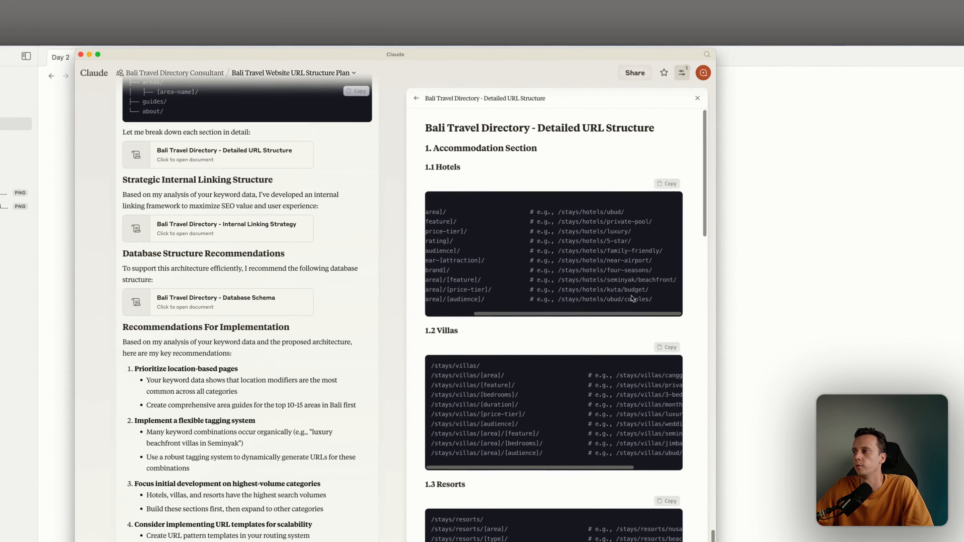
left_click_drag(634, 318, 573, 319)
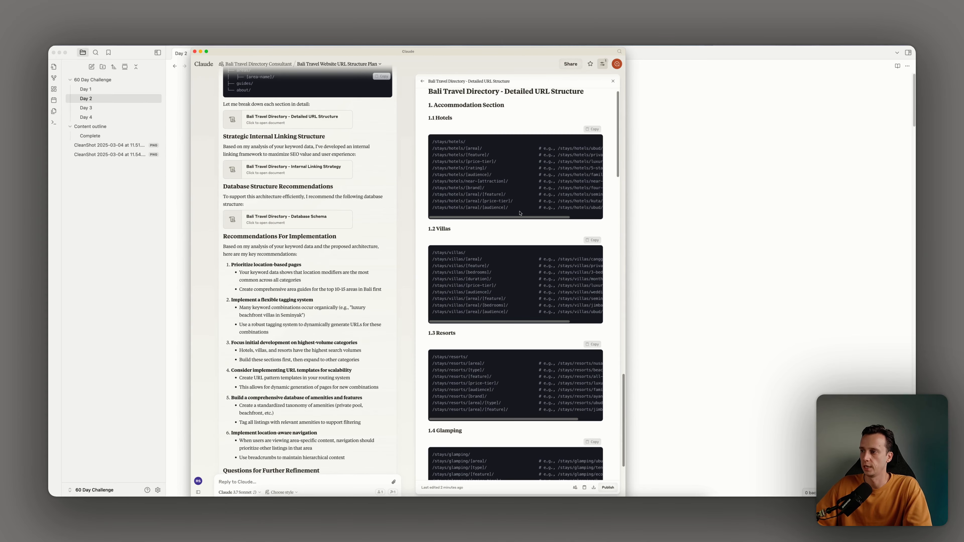
scroll(520, 213, "down", 20)
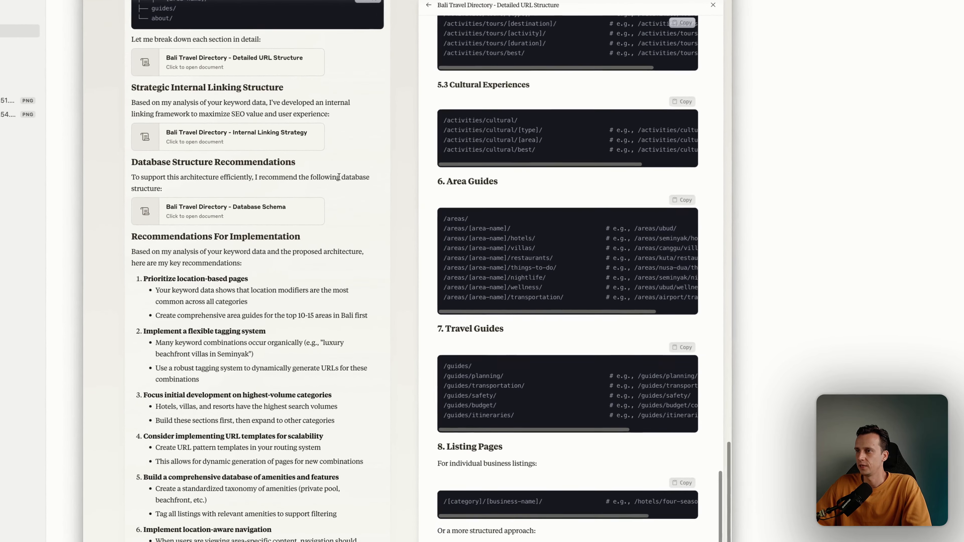
- Check the domain structure tree in the chat again and read on to the Questions for Further Refinement
scroll(297, 206, "up", 10)
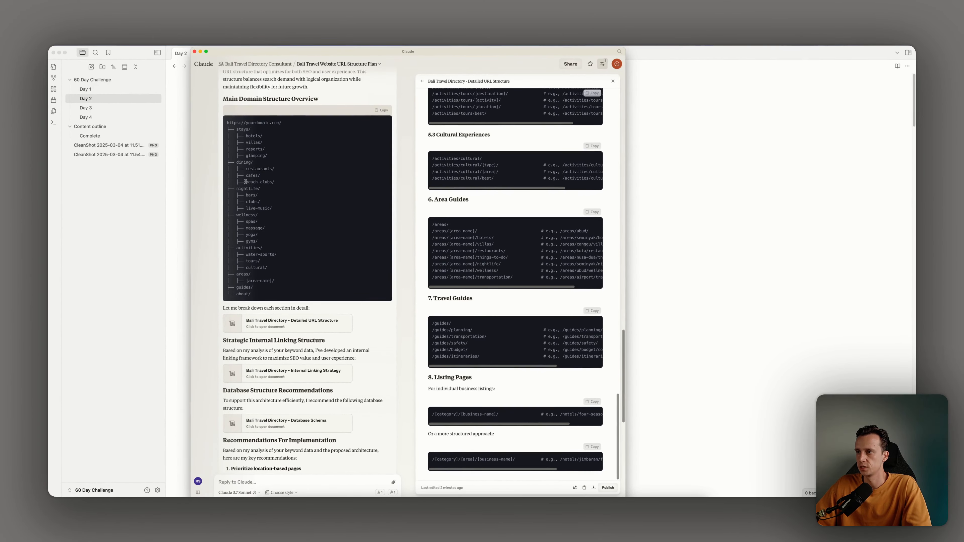
left_click_drag(164, 152, 211, 158)
scroll(270, 455, "down", 20)
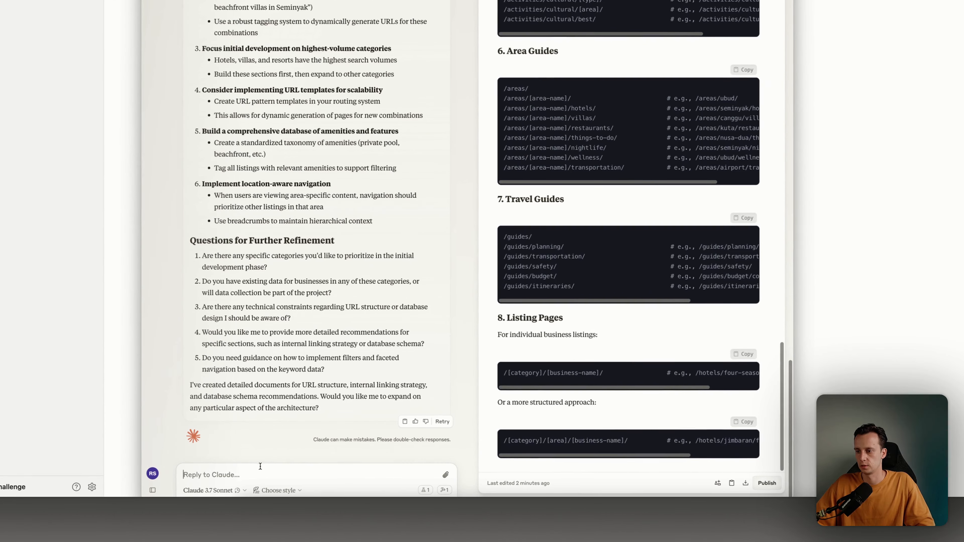
- Dictate and send feedback asking for beach clubs as a separate category, short URLs like "stays-mulia-resort", and advice on Google indexing and rankings
key("ctrl+shift+space")
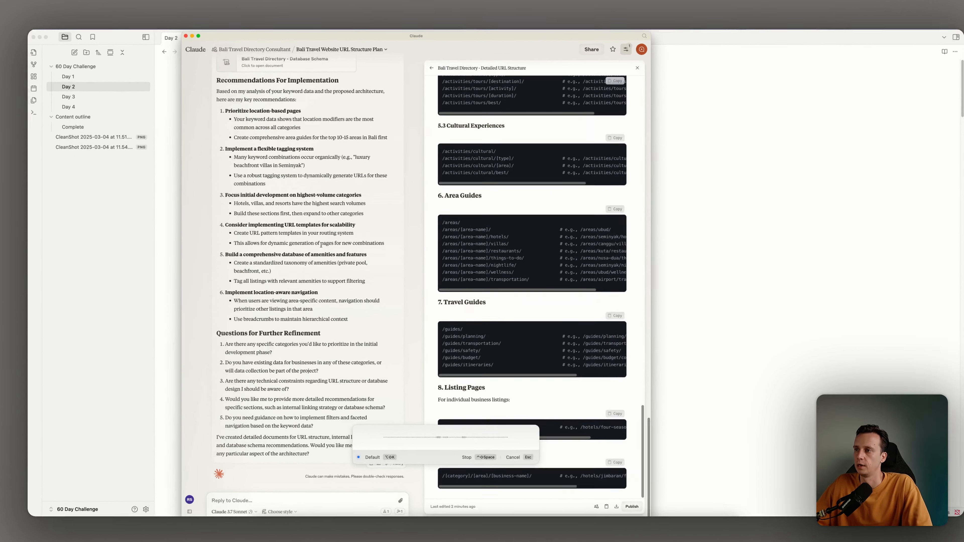
scroll(320, 226, "up", 10)
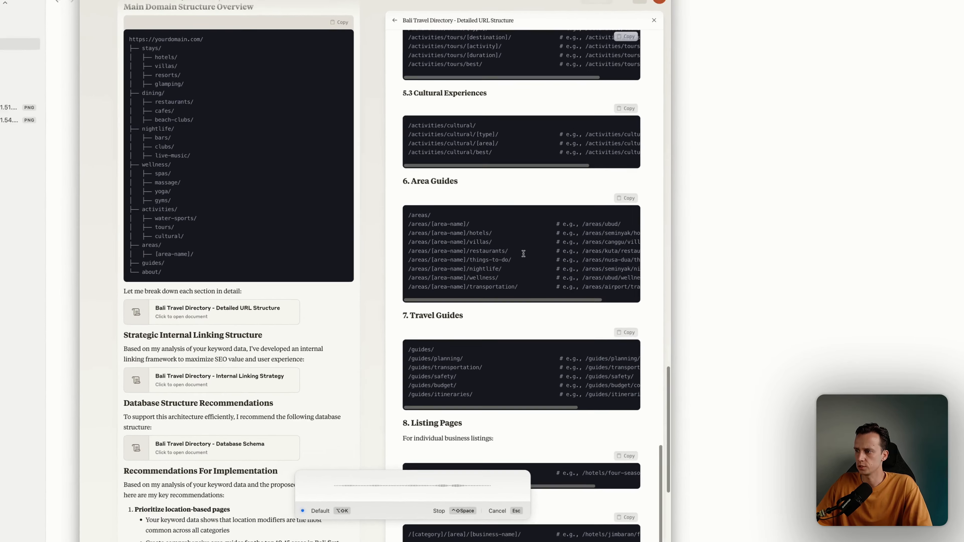
scroll(515, 258, "up", 15)
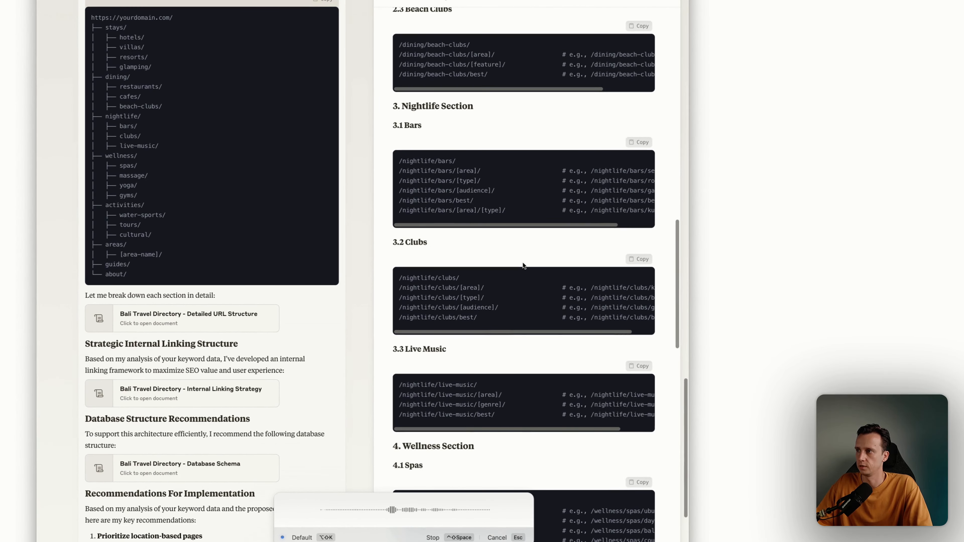
scroll(523, 265, "up", 20)
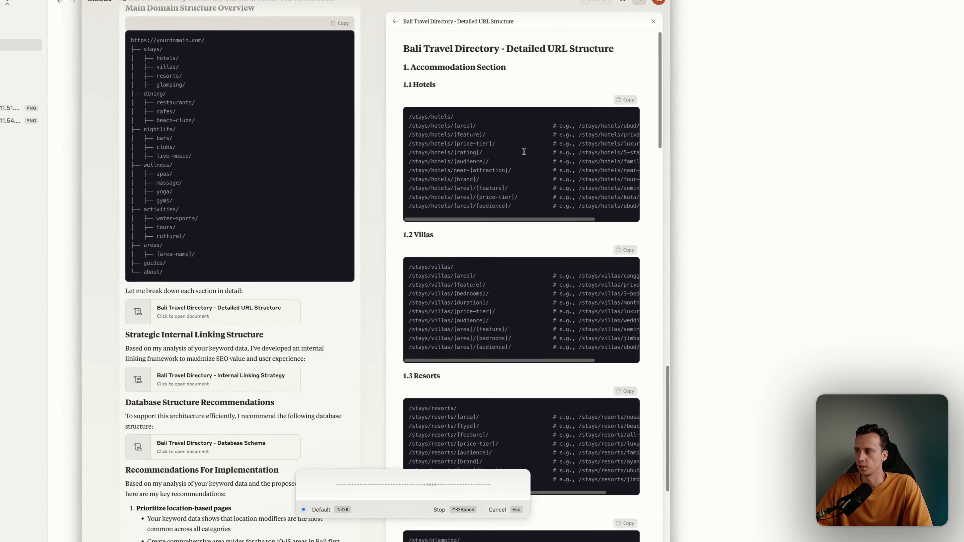
scroll(516, 183, "down", 12)
scroll(527, 160, "down", 20)
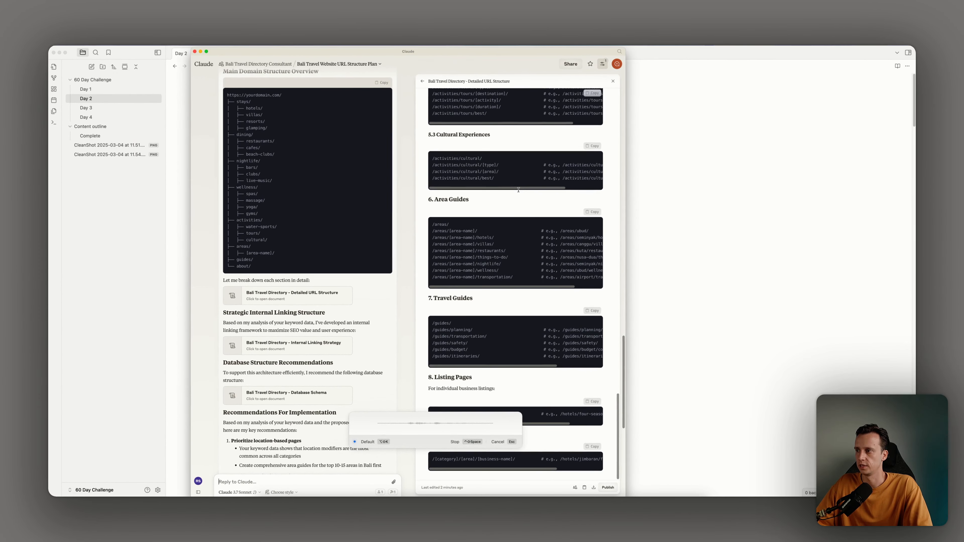
scroll(518, 190, "up", 20)
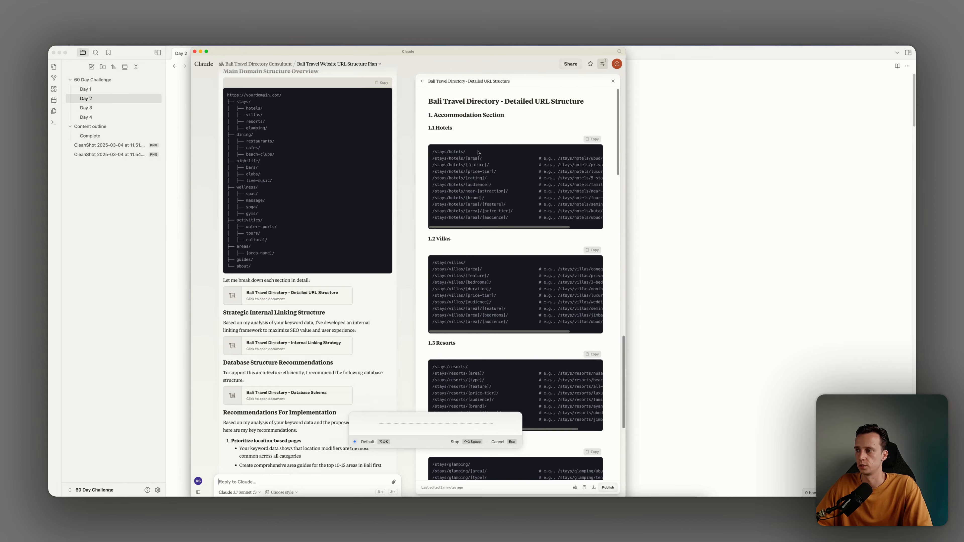
scroll(478, 153, "down", 15)
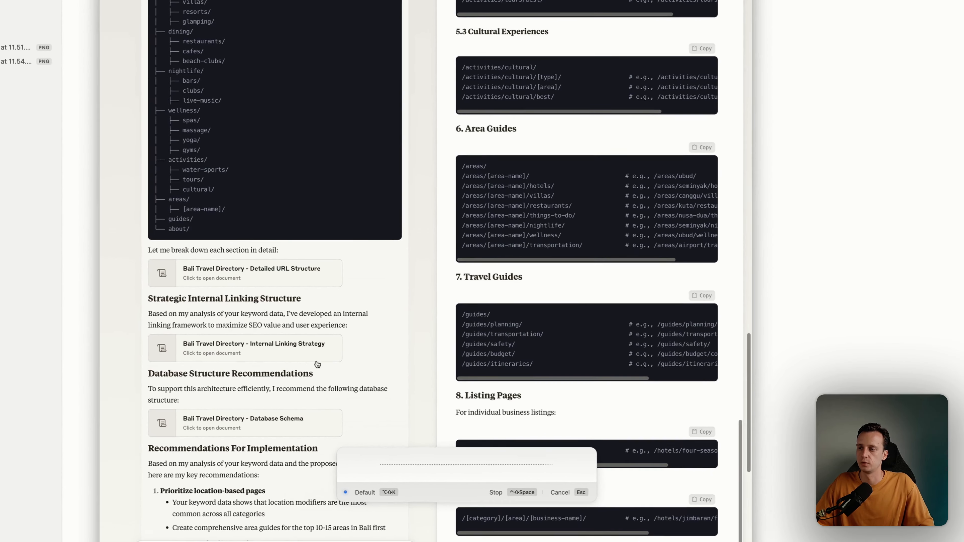
scroll(265, 395, "down", 10)
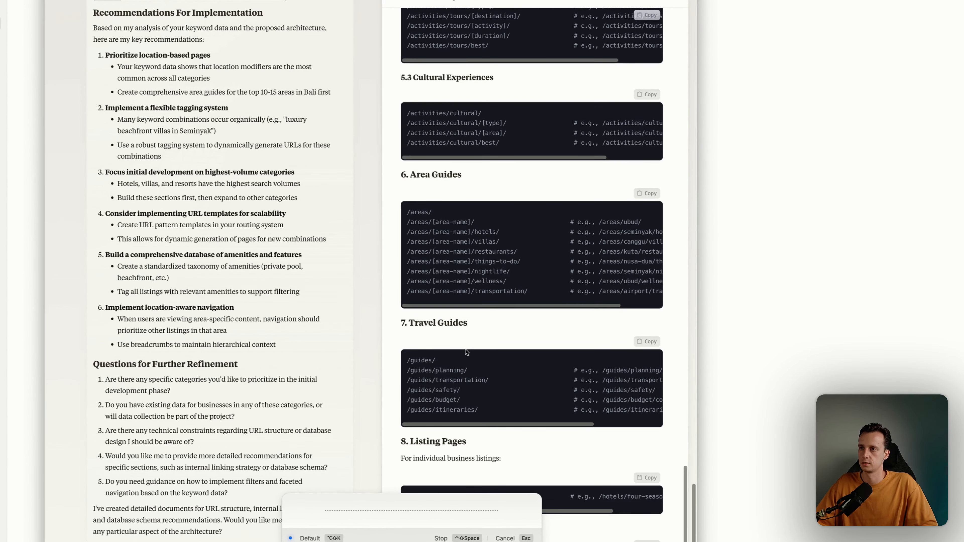
key("Return")
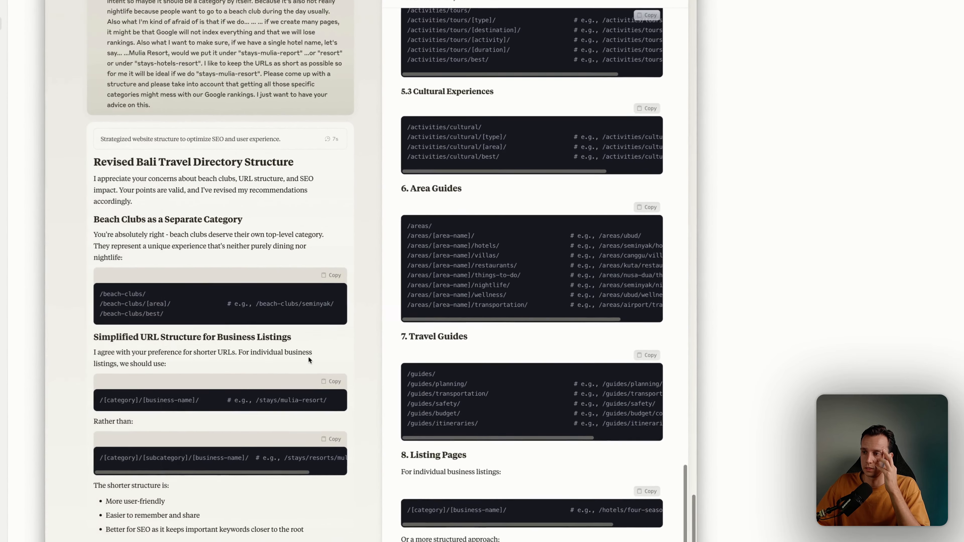
- Examine the Simplified URL Structure for Business Listings, comparing the short listing path with the longer /stays/resorts/mulia-resort/ example
scroll(307, 391, "down", 1)
scroll(305, 422, "right", 2)
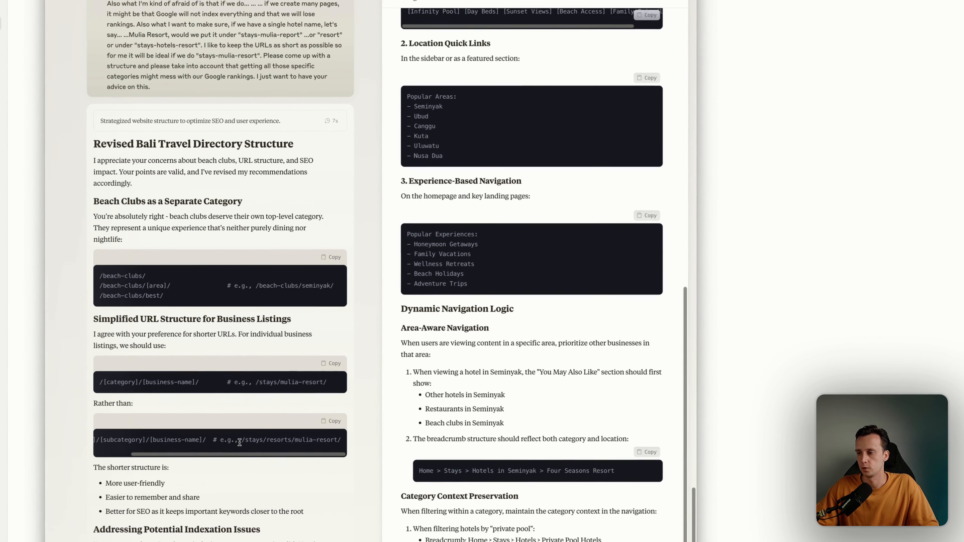
left_click_drag(266, 420, 354, 426)
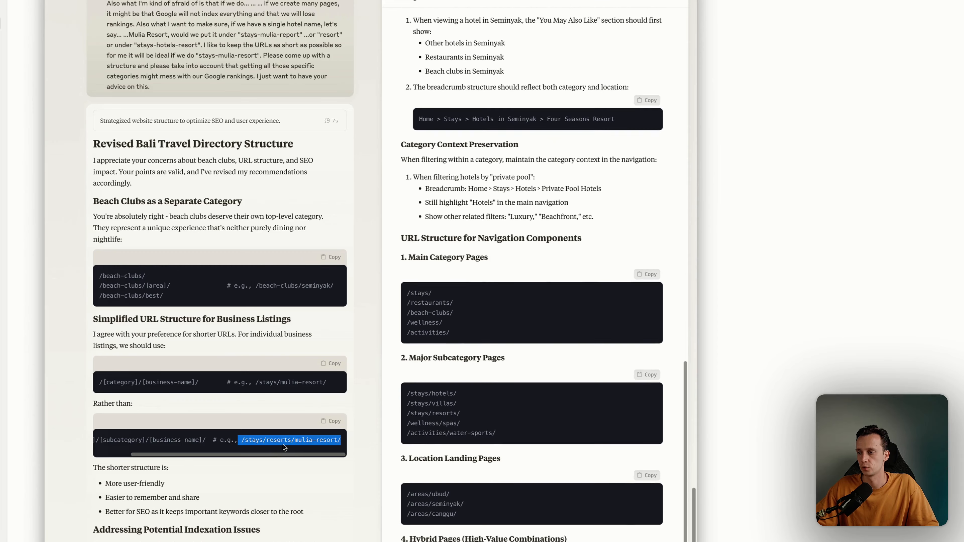
left_click(285, 447)
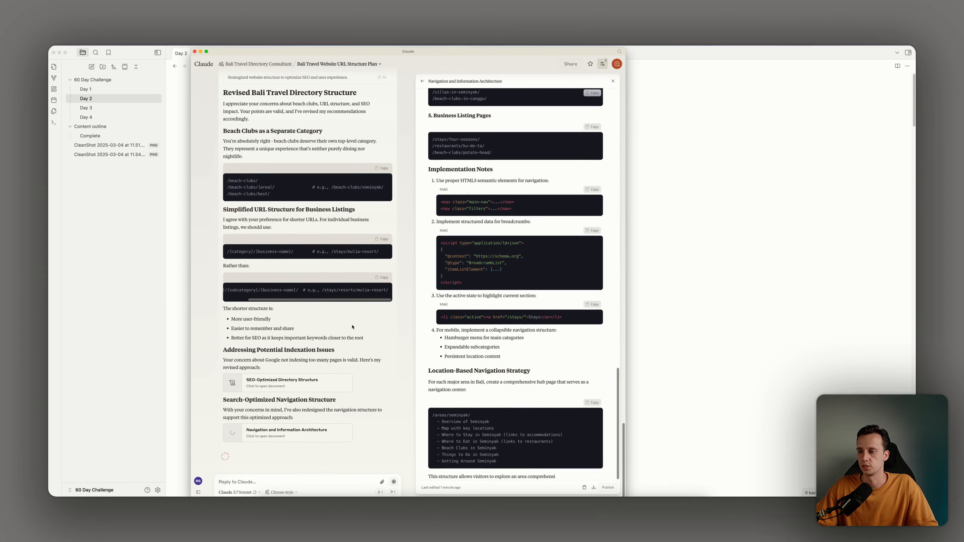
- Open the SEO-Optimized Directory Structure document and read its revised Tier 1 main category and Tier 2 subcategory pages
left_click(285, 334)
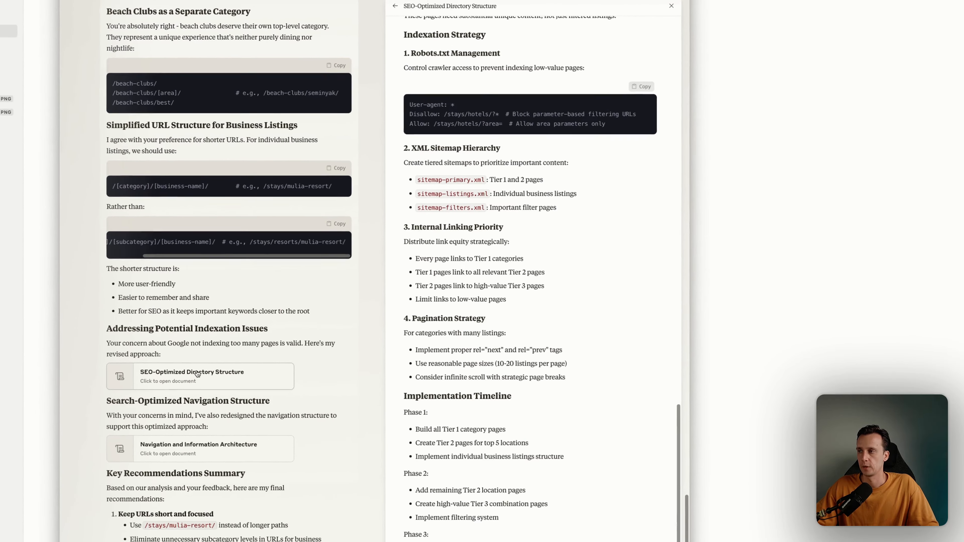
scroll(560, 176, "up", 20)
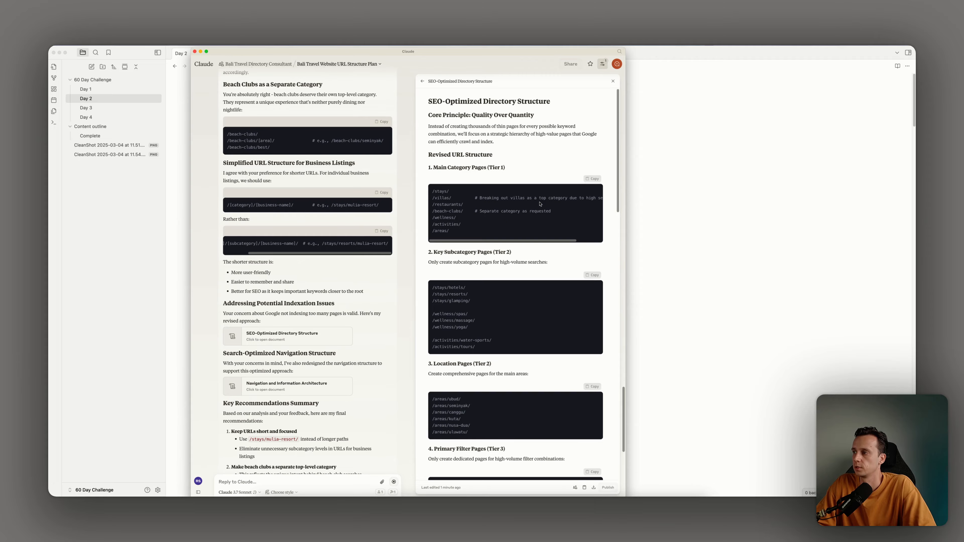
scroll(540, 203, "down", 5)
scroll(528, 208, "up", 5)
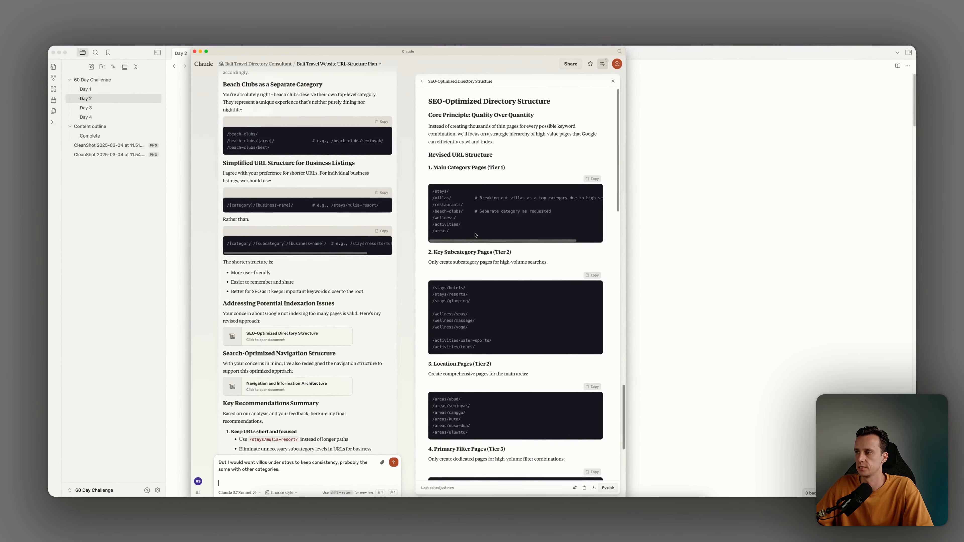
- Read the Navigation and Information Architecture document, including its main navigation categories and implementation notes
scroll(509, 283, "down", 15)
scroll(502, 256, "down", 20)
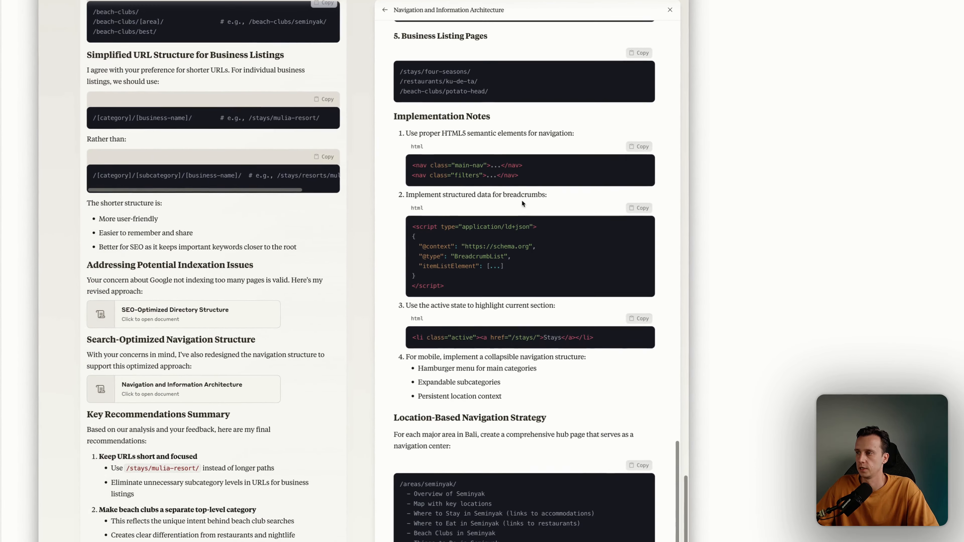
scroll(487, 212, "up", 10)
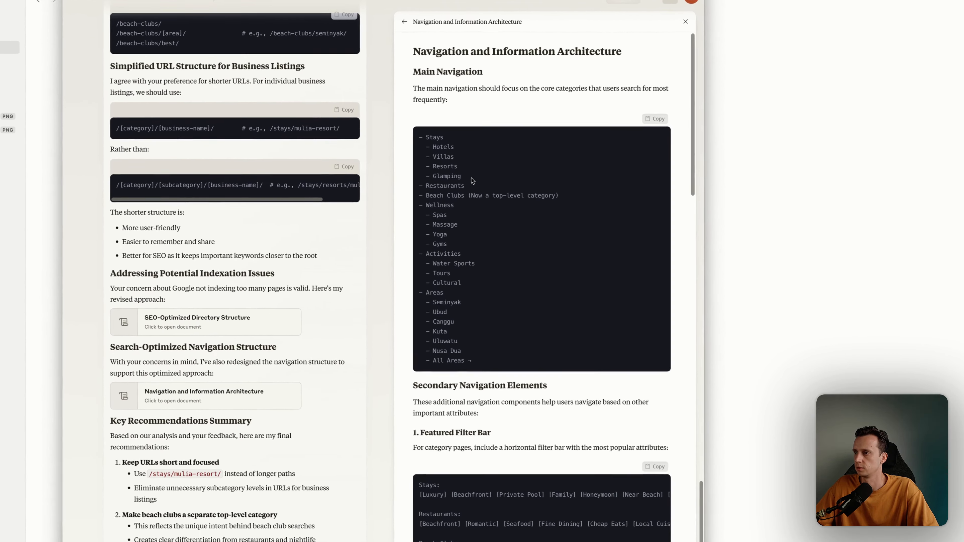
- Check the Key Recommendations Summary and read the SEO-Optimized Directory Structure's location, filter and individual business listing tiers
scroll(193, 488, "down", 10)
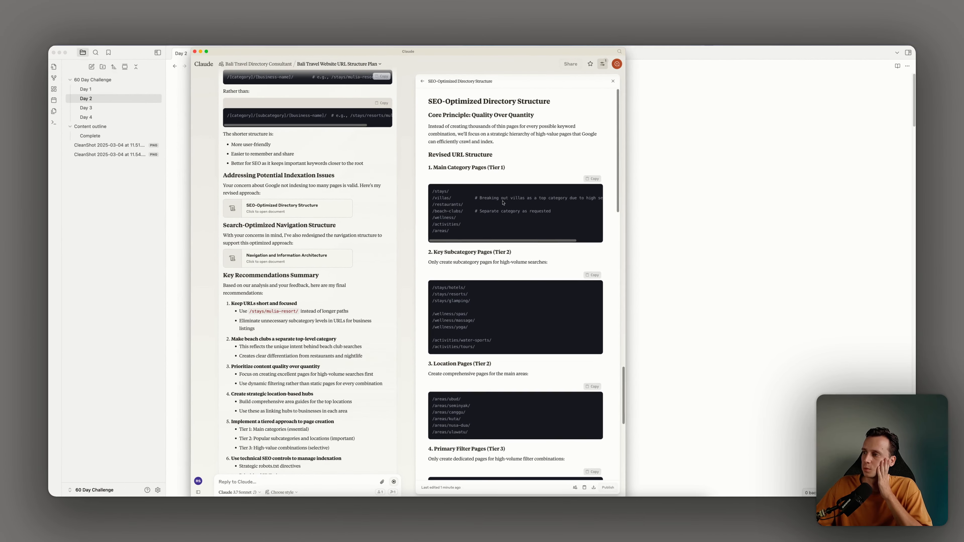
scroll(502, 202, "down", 8)
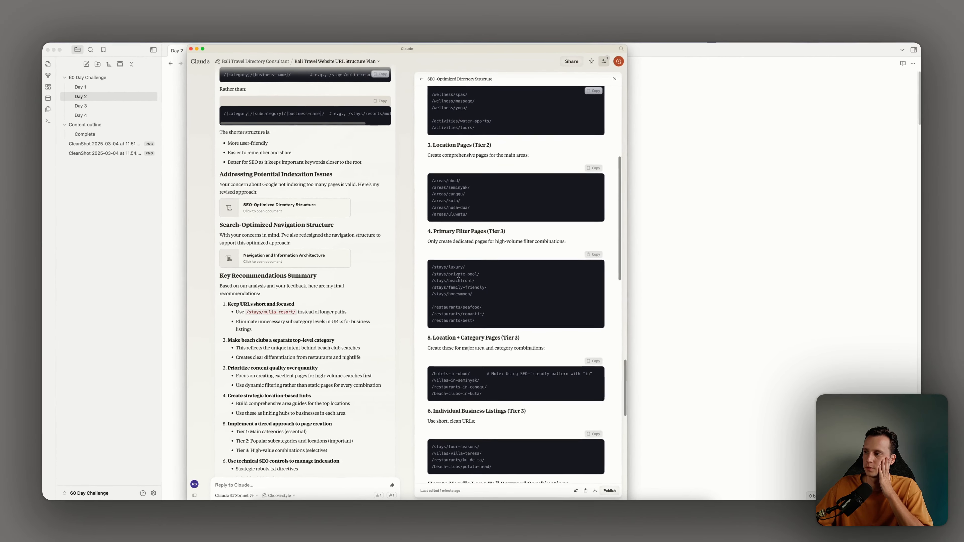
scroll(472, 287, "down", 3)
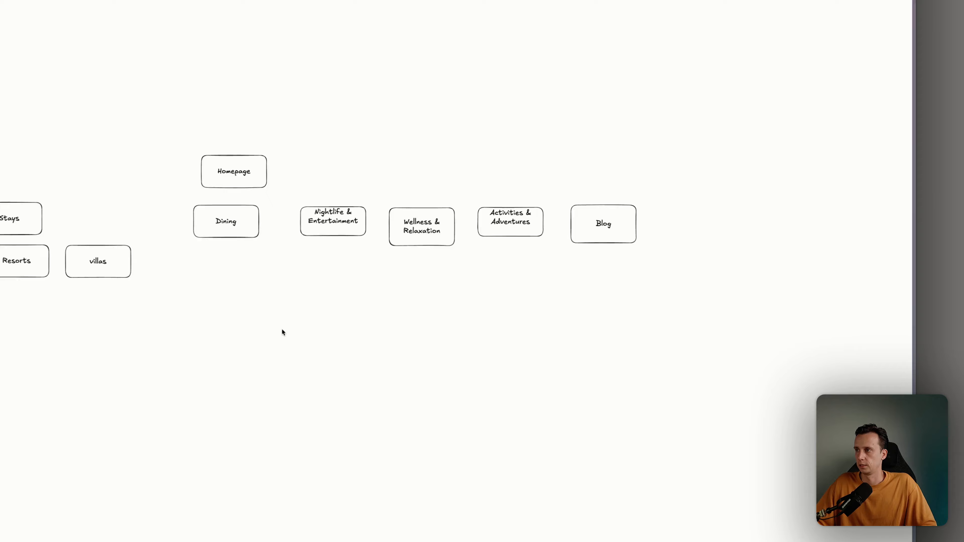
- Switch to Ahrefs, open Keywords Explorer, and examine the ranking page URLs in the SERP overview for "hotels bali"
key("super+t")
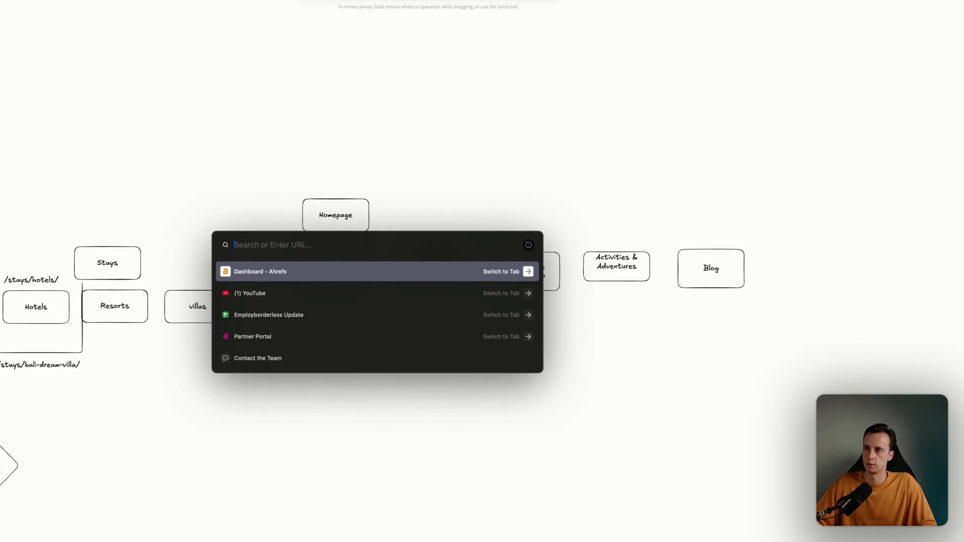
key("Return")
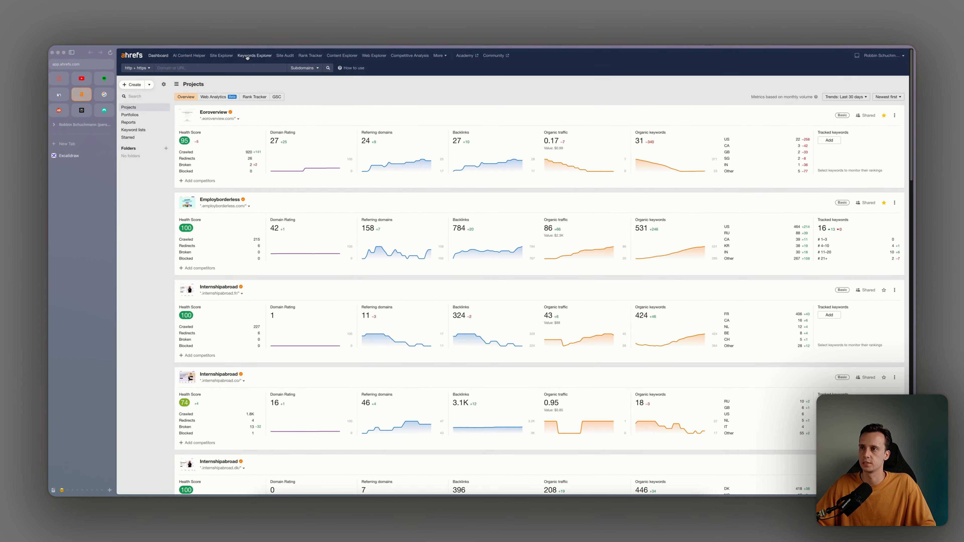
left_click(246, 56)
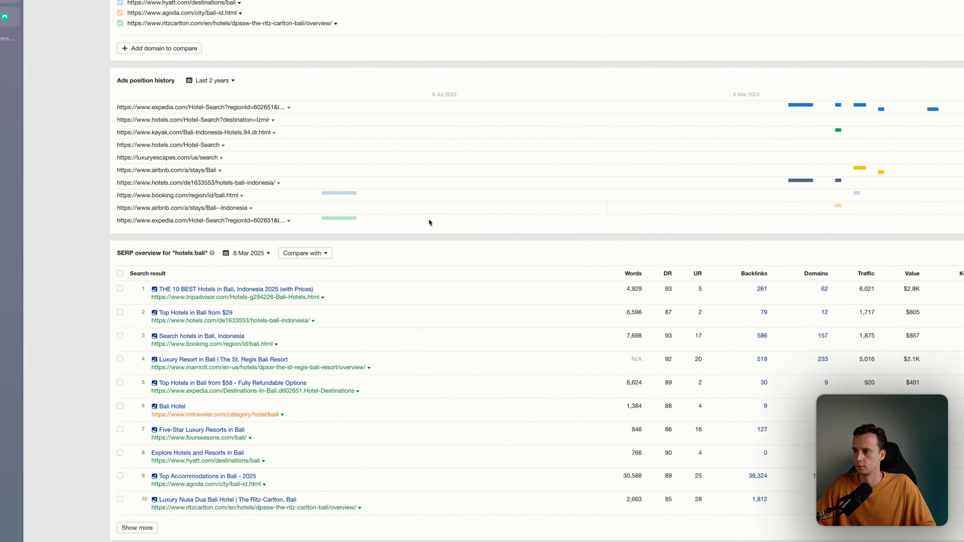
scroll(429, 222, "down", 5)
- Open g2.com in a new tab and look through its Best Project Management Software category page as a directory example
key("super+t")
type("g2.co")
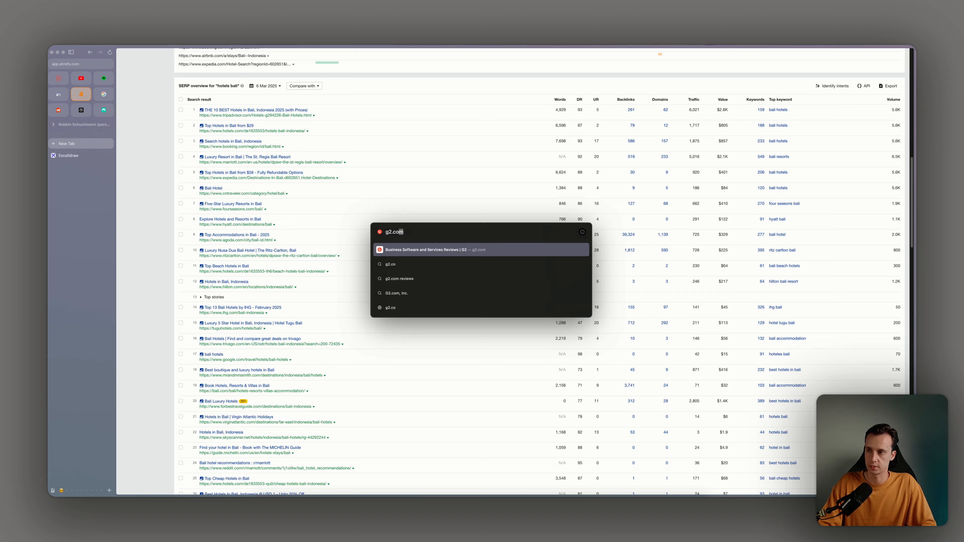
key("Return")
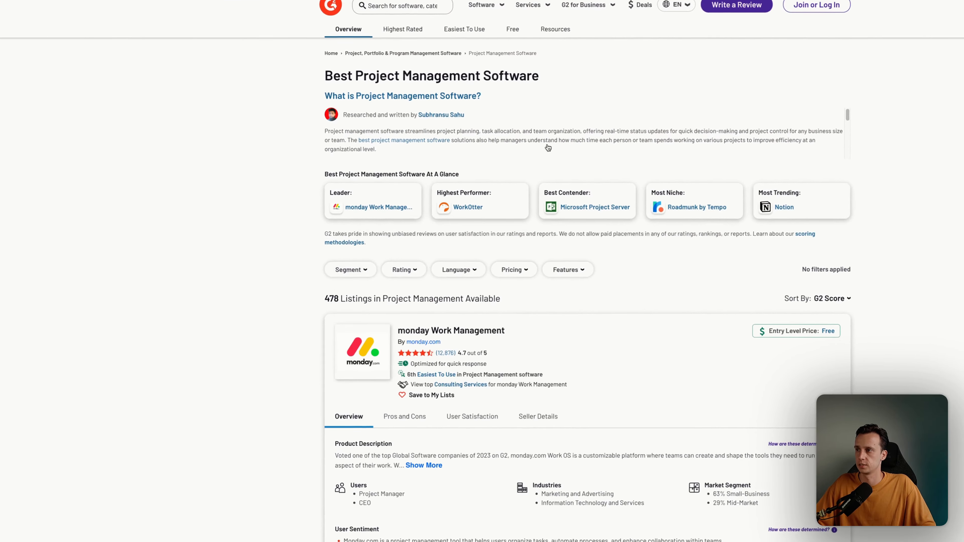
scroll(361, 178, "down", 15)
scroll(360, 178, "down", 10)
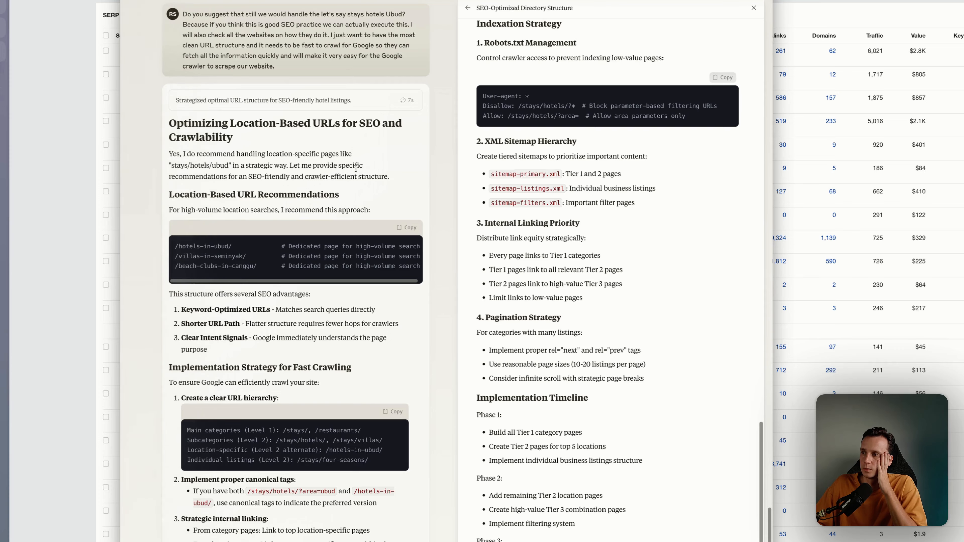
- Return to Claude and read the location-based URL reply, from the /hotels-in-ubud/ recommendation and URL hierarchy to the Sample URL Structure
triple_click(254, 266)
scroll(232, 333, "down", 3)
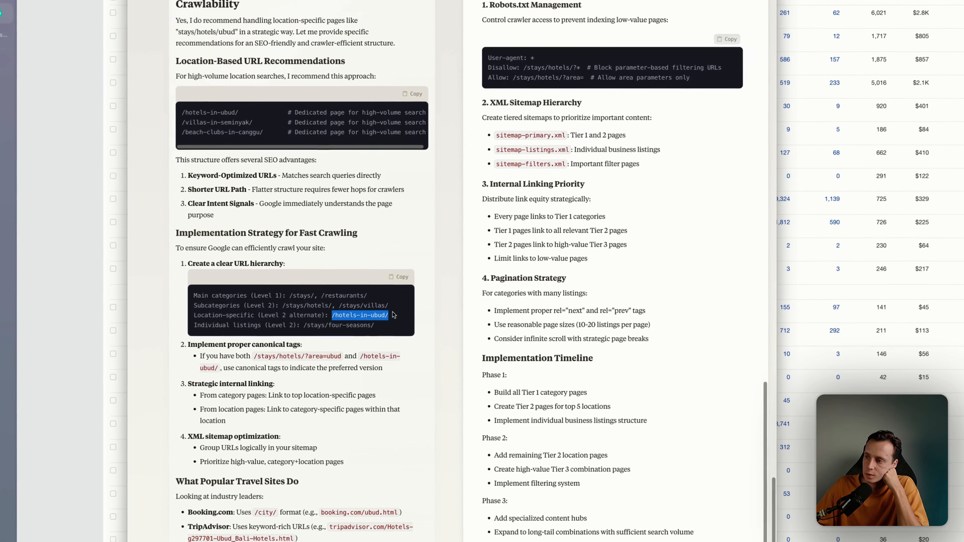
left_click(354, 318)
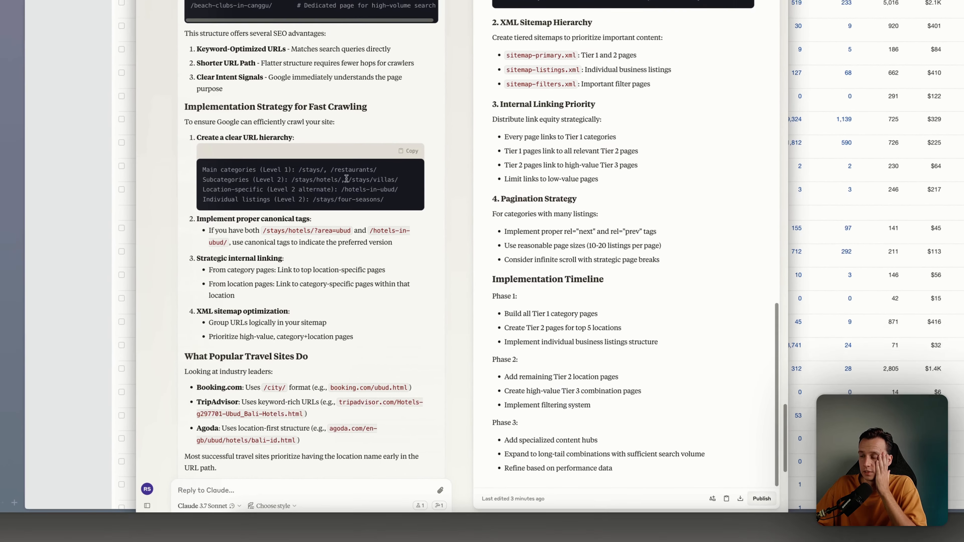
mouse_move(113, 190)
scroll(299, 253, "down", 10)
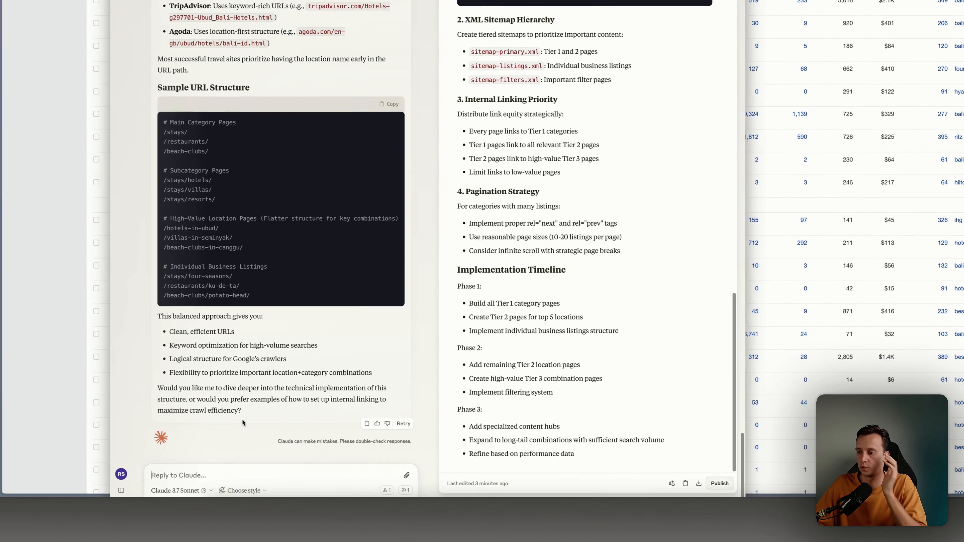
- Dictate a follow-up message about the proposed URL structure and send it to Claude
key("ctrl+shift+space")
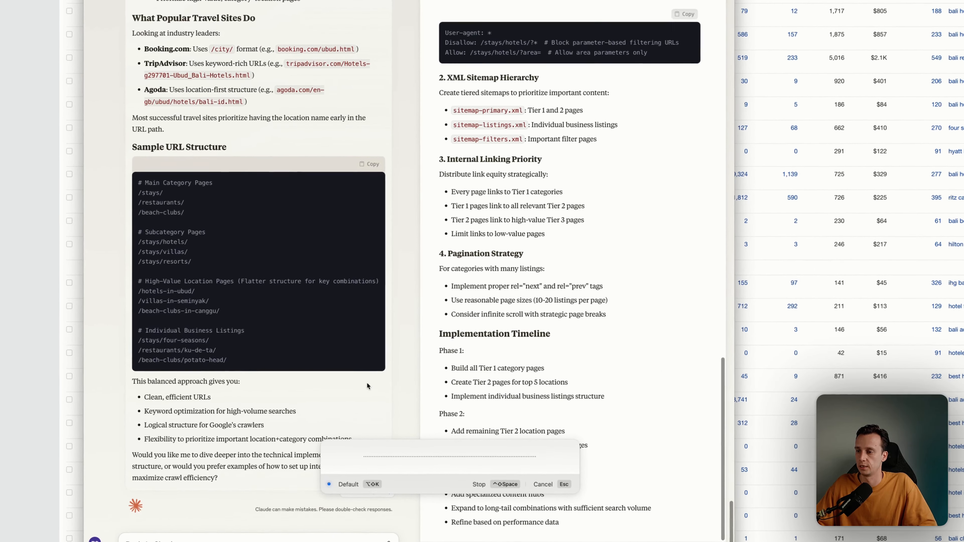
key("ctrl+shift+space")
key("Return")
scroll(328, 224, "up", 5)
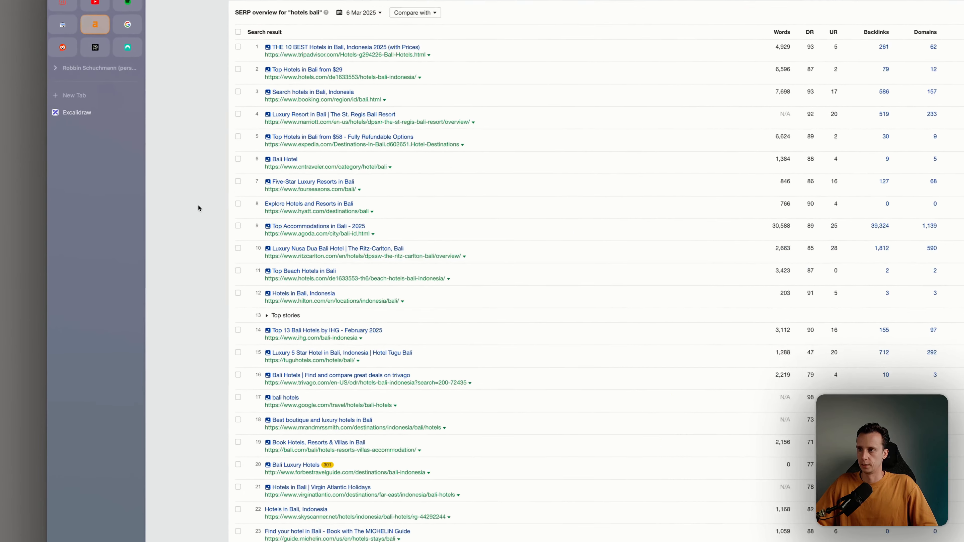
- Switch to the Excalidraw sitemap and add a rectangle labelled "Ubud" beside the Hotels box
left_click(79, 146)
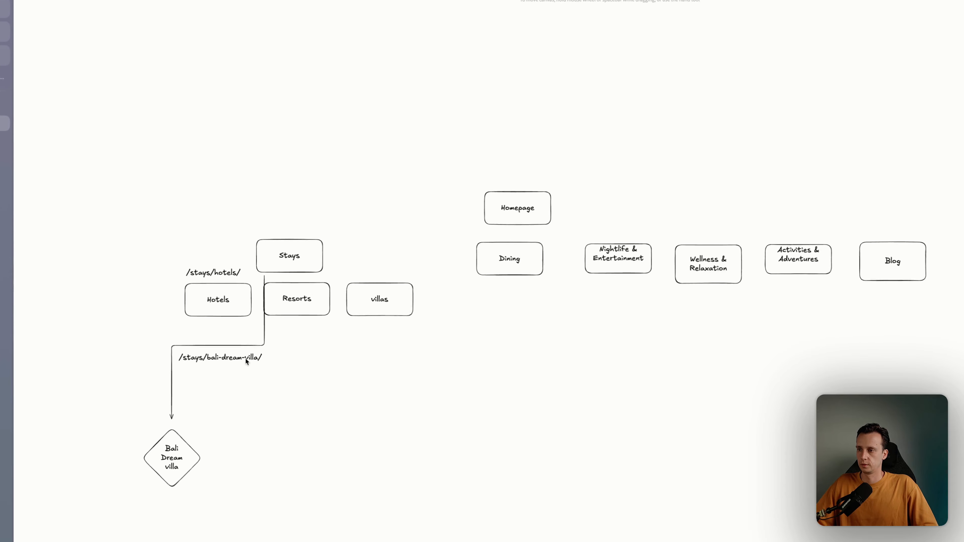
key("r")
left_click_drag(0, 390, 75, 435)
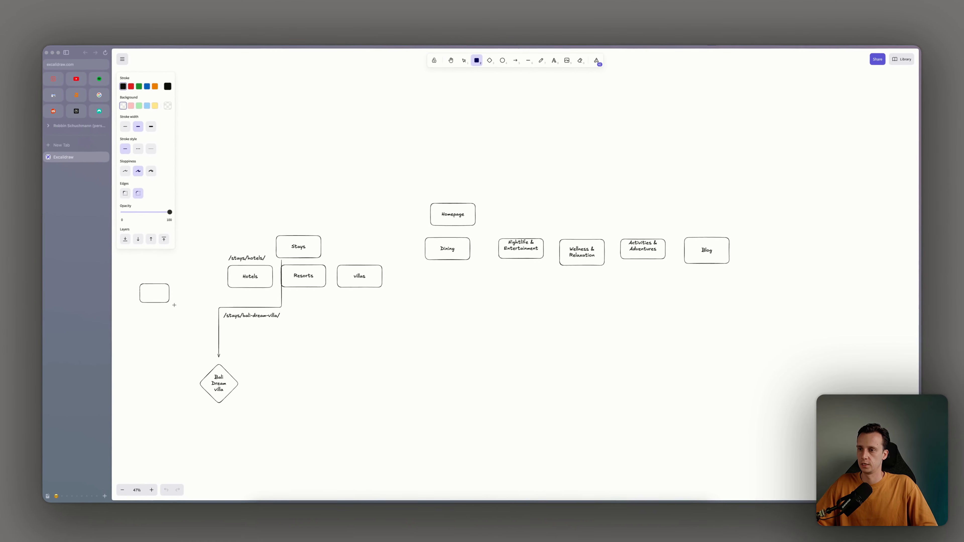
double_click(172, 295)
type("Ubud")
left_click(275, 191)
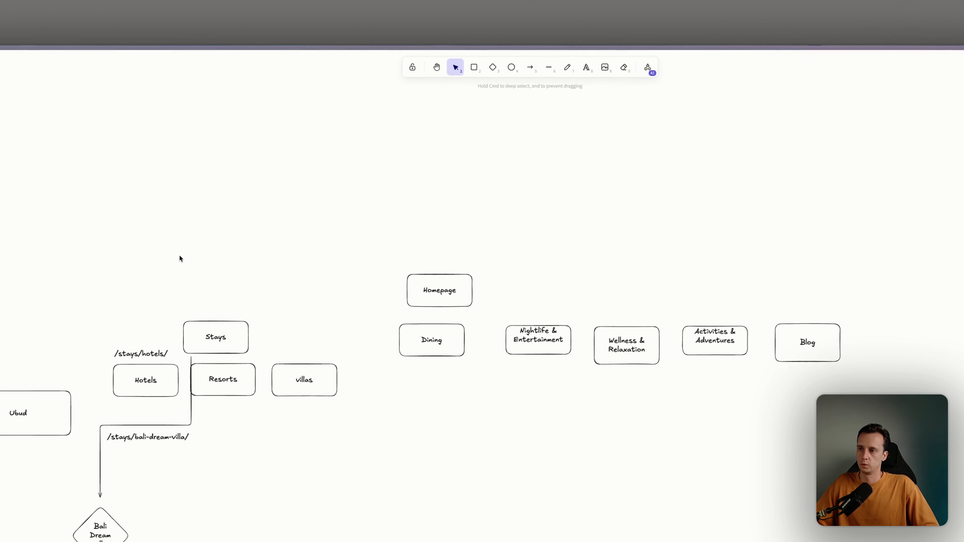
- Place a copy of the /stays/hotels/ label above the Ubud box and extend it to /stays/hotels/ubud/
left_click(250, 255)
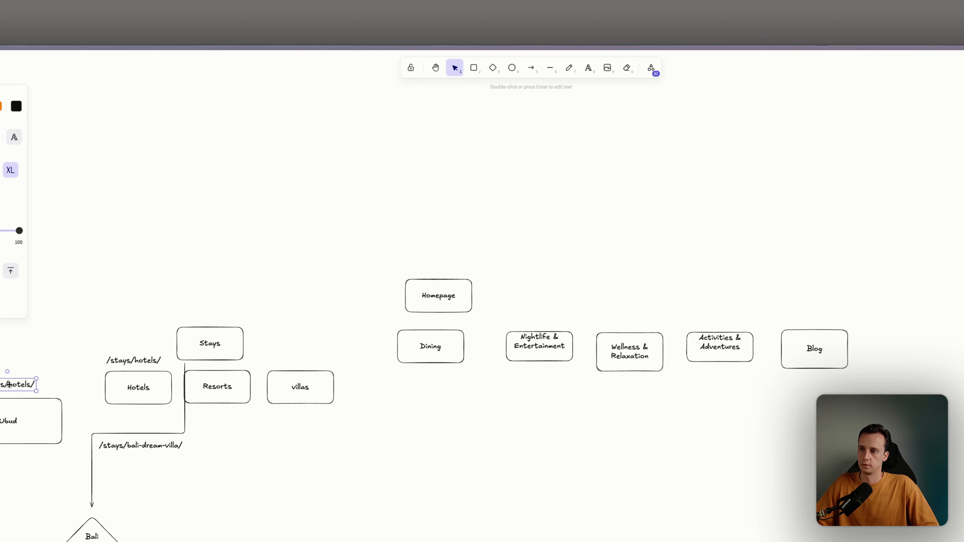
type("ubud")
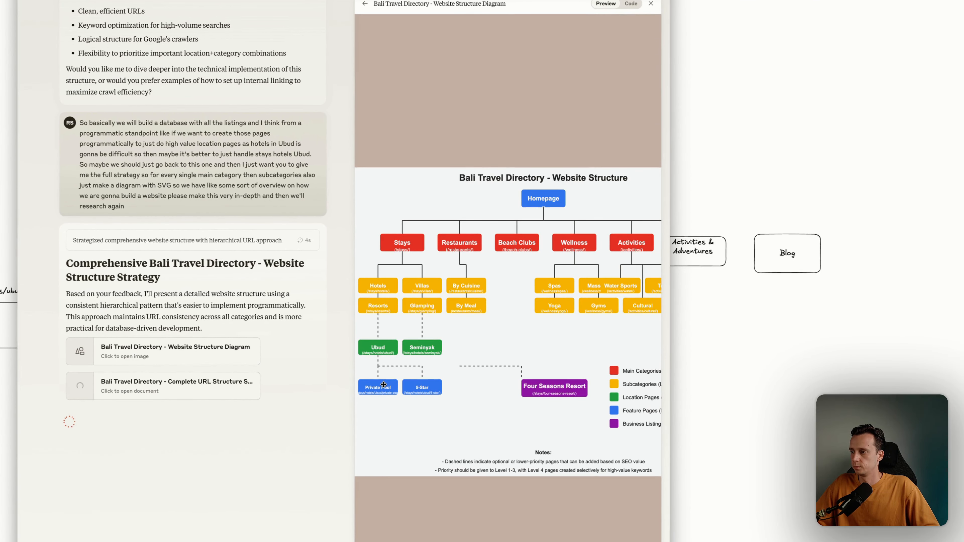
- Switch to Claude and examine the Bali Travel Directory website structure diagram, from the Stays and Restaurants branches across to Wellness, Activities and Areas
scroll(391, 338, "up", 3)
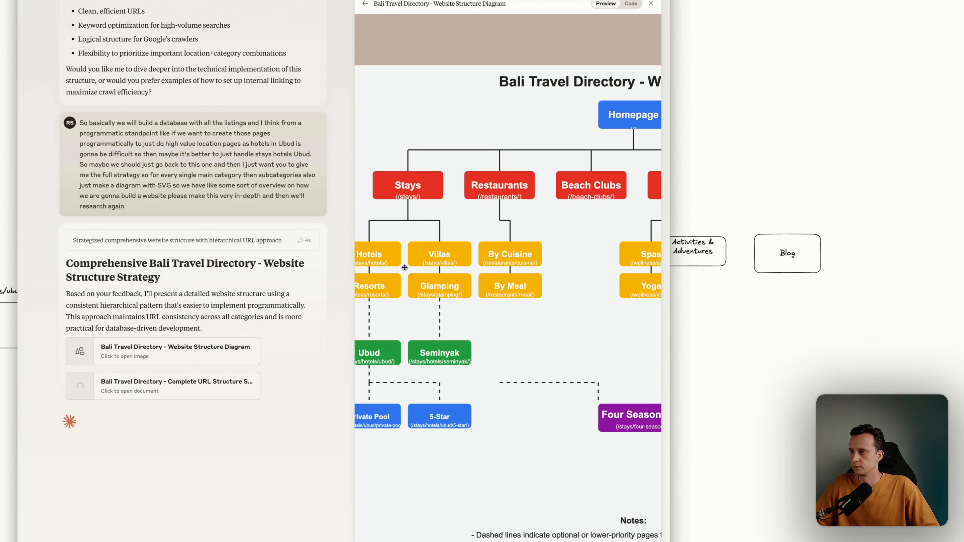
left_click_drag(404, 268, 424, 264)
left_click_drag(473, 385, 504, 369)
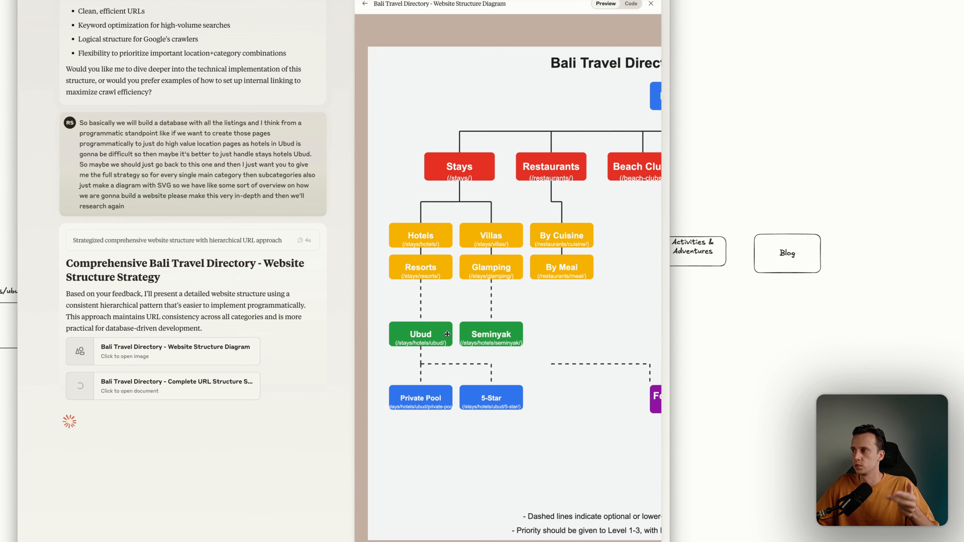
left_click_drag(565, 319, 551, 316)
left_click_drag(595, 271, 479, 252)
left_click_drag(564, 240, 470, 218)
left_click_drag(530, 264, 502, 272)
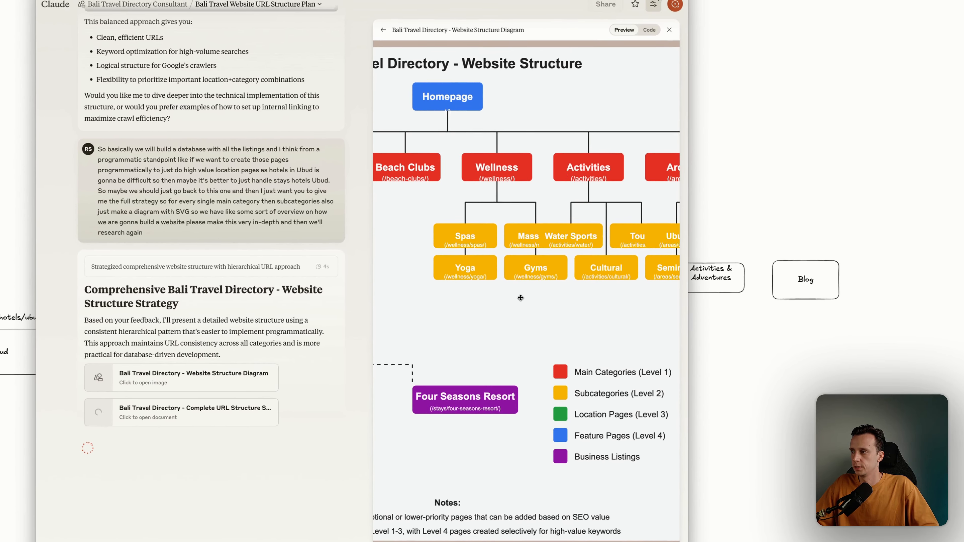
left_click_drag(455, 153, 441, 156)
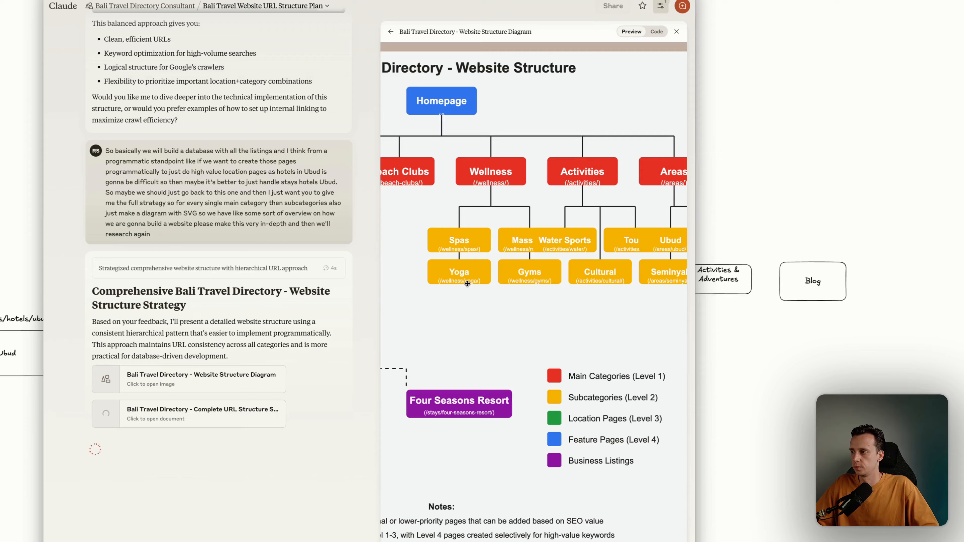
left_click_drag(523, 271, 499, 269)
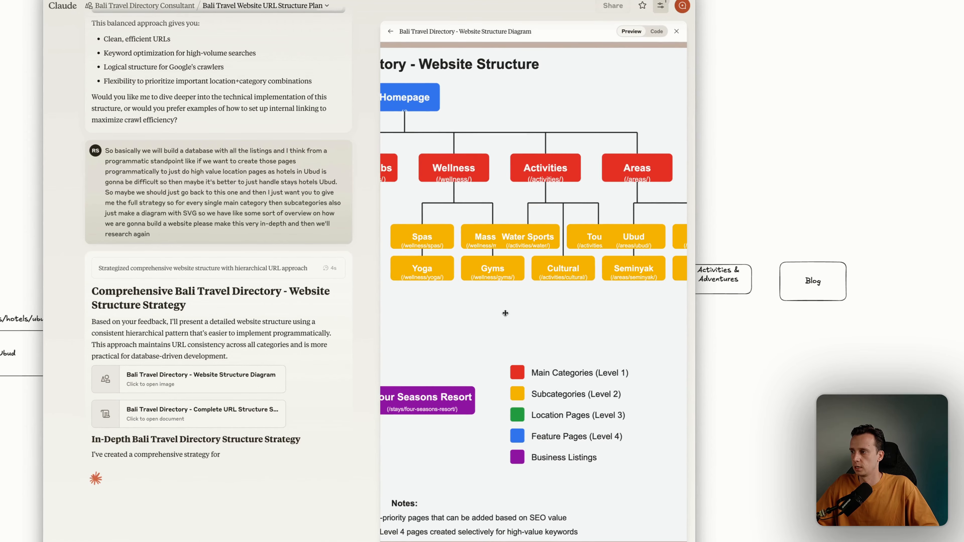
left_click_drag(505, 314, 493, 312)
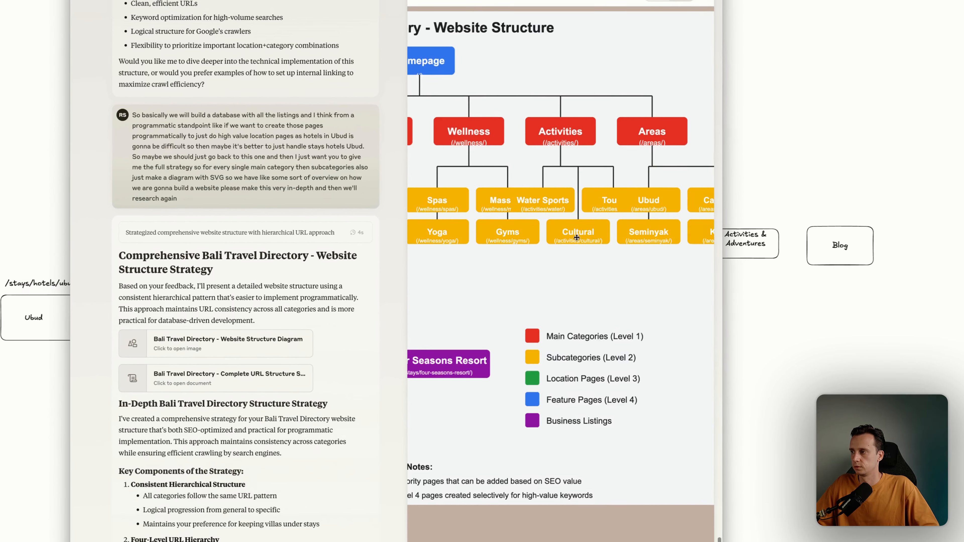
left_click_drag(612, 211, 639, 198)
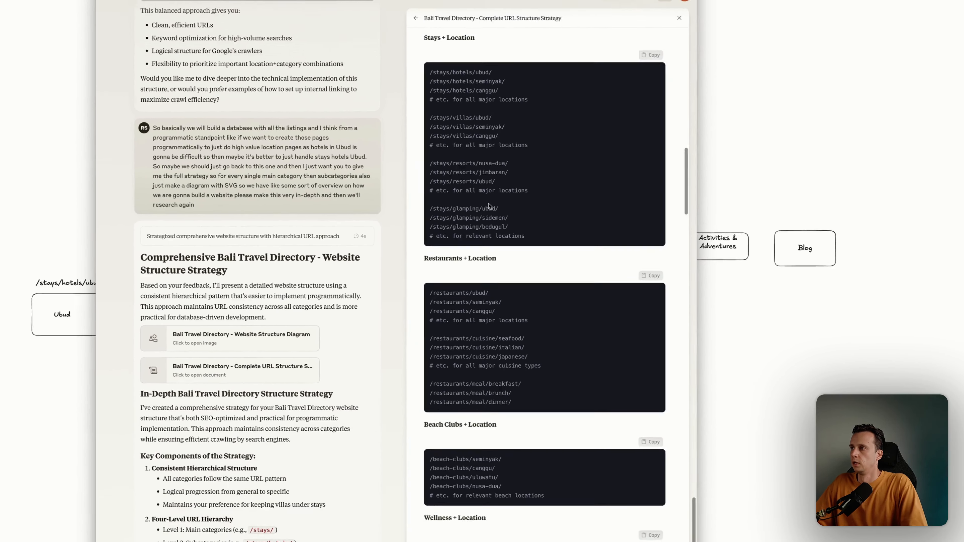
- Read the Complete URL Structure Strategy document from Core Principles through the Level 1 main categories to the Level 2 subcategories
scroll(489, 206, "up", 20)
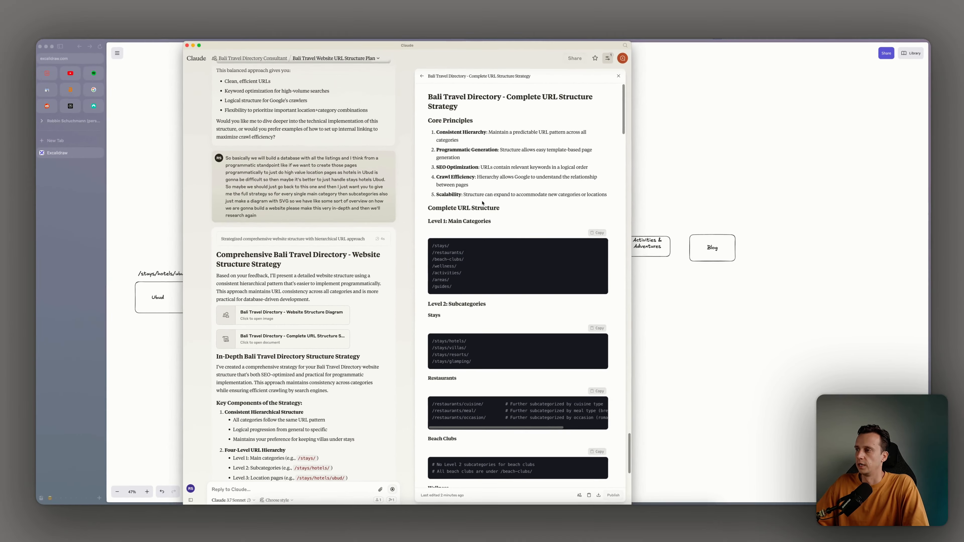
scroll(482, 203, "down", 3)
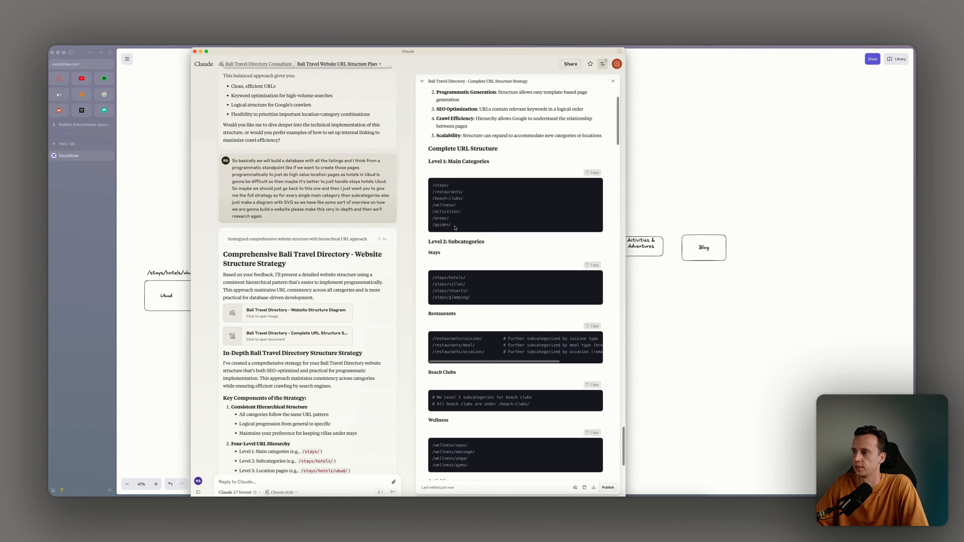
scroll(455, 228, "down", 4)
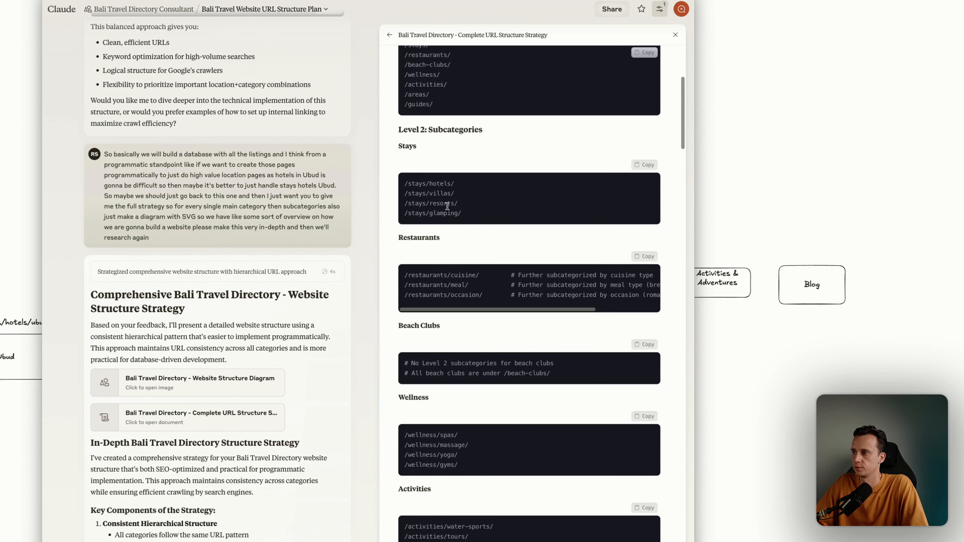
scroll(461, 223, "down", 3)
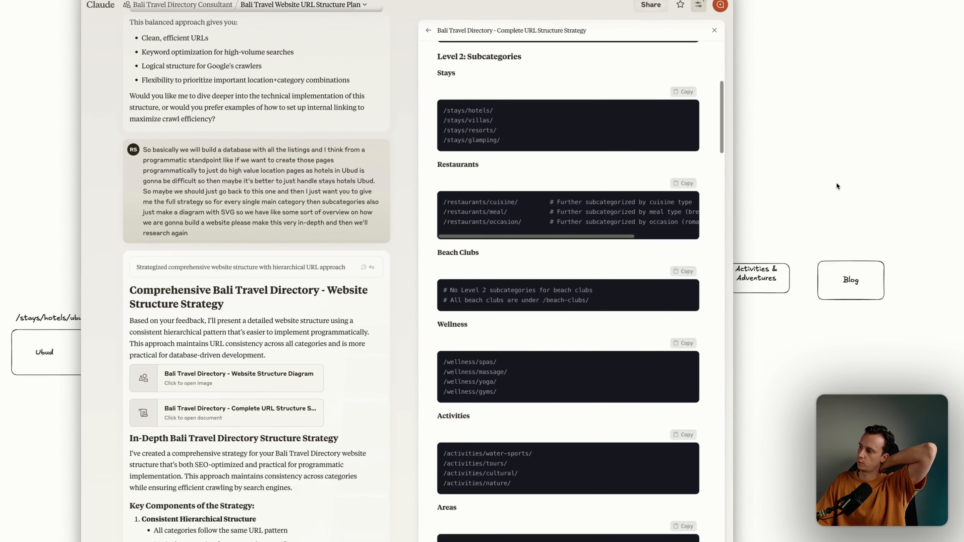
- In the Excalidraw sitemap, add a Restaurants box above the Stays branch with two smaller boxes beneath it labelled Chinese and Breakfast
left_click(836, 182)
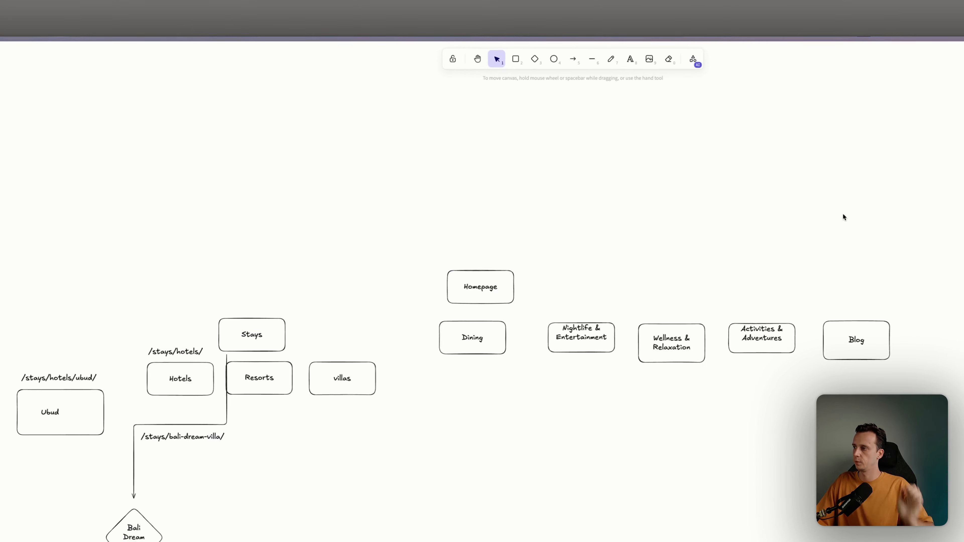
left_click(481, 63)
left_click_drag(333, 127, 447, 208)
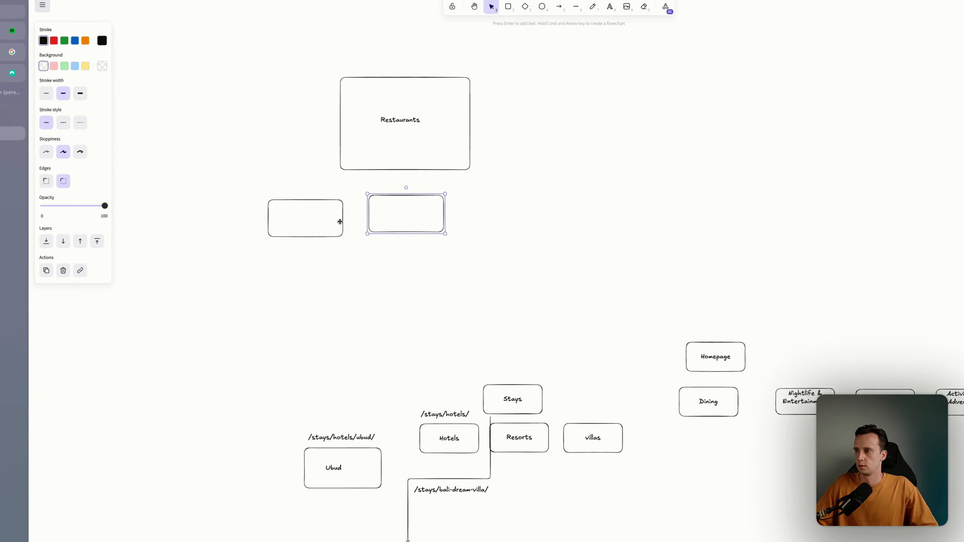
double_click(325, 219)
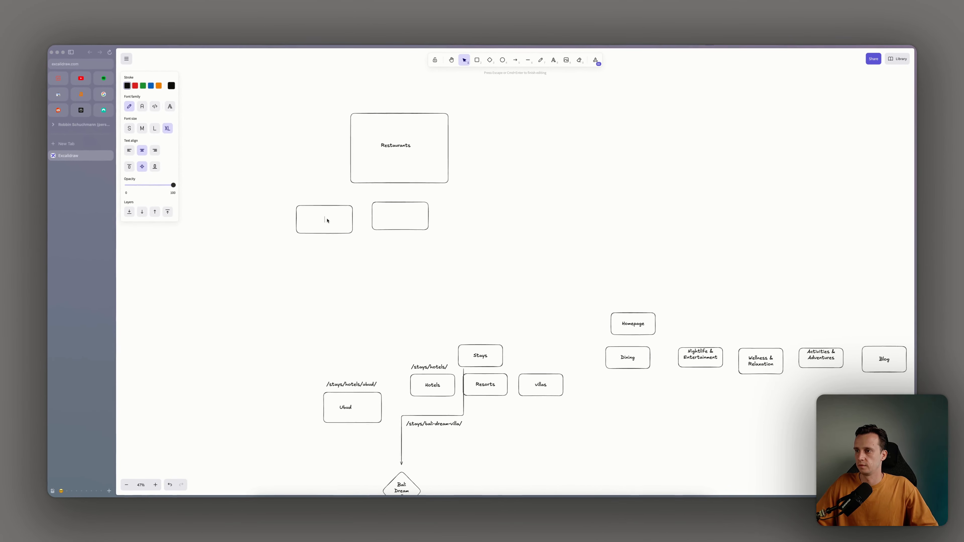
type("Chine")
type("se")
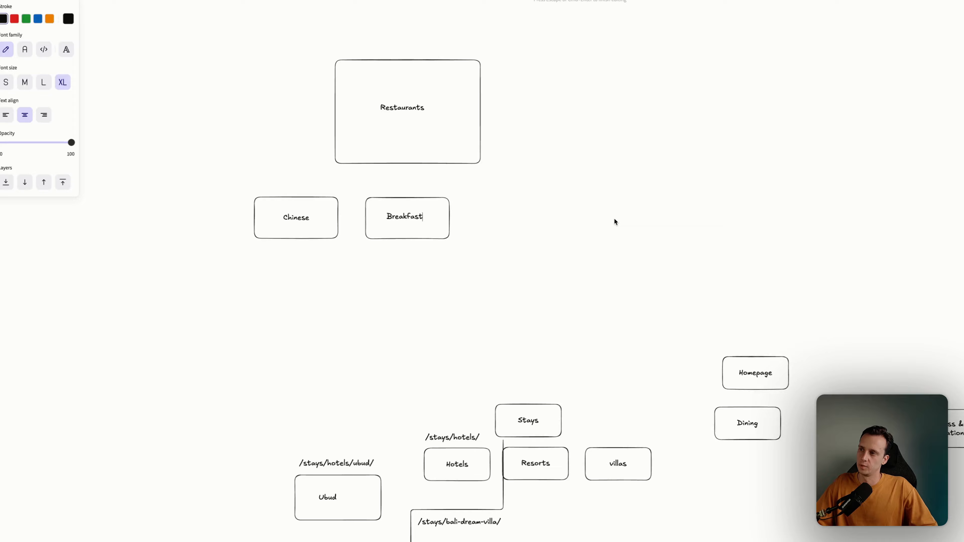
- Return to Claude and read the strategy document from the Level 2 subcategories through the Level 3 location pages to the Level 4 feature pages
key("super+Tab")
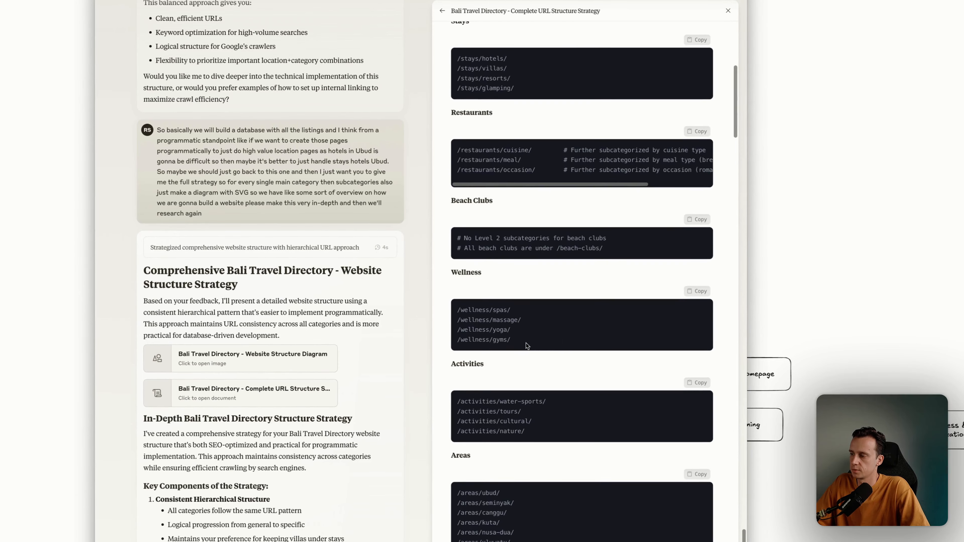
scroll(526, 343, "down", 3)
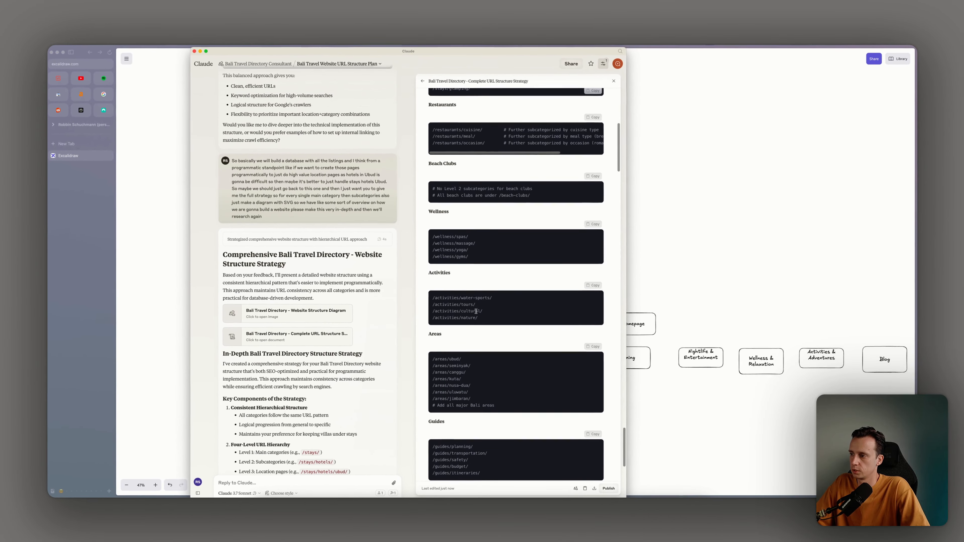
scroll(478, 332, "down", 4)
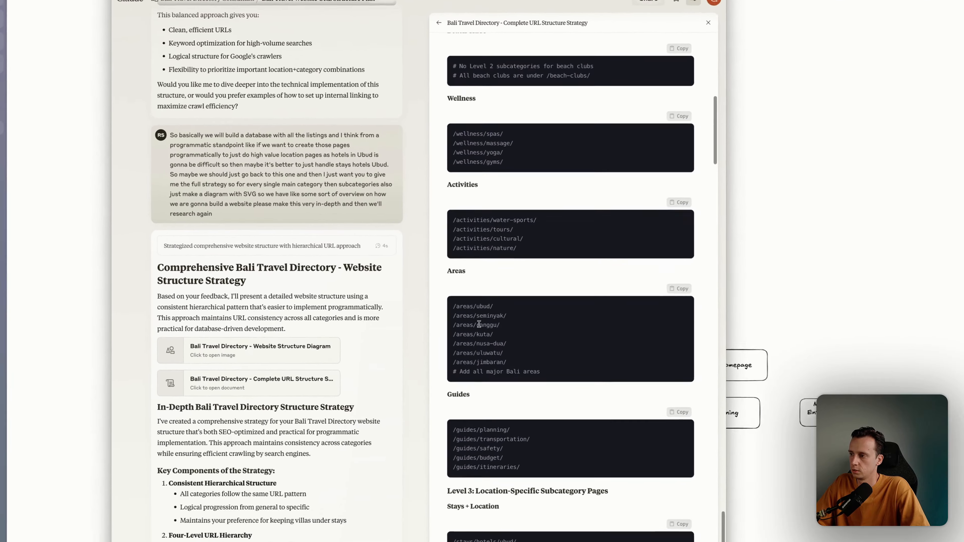
scroll(496, 377, "down", 10)
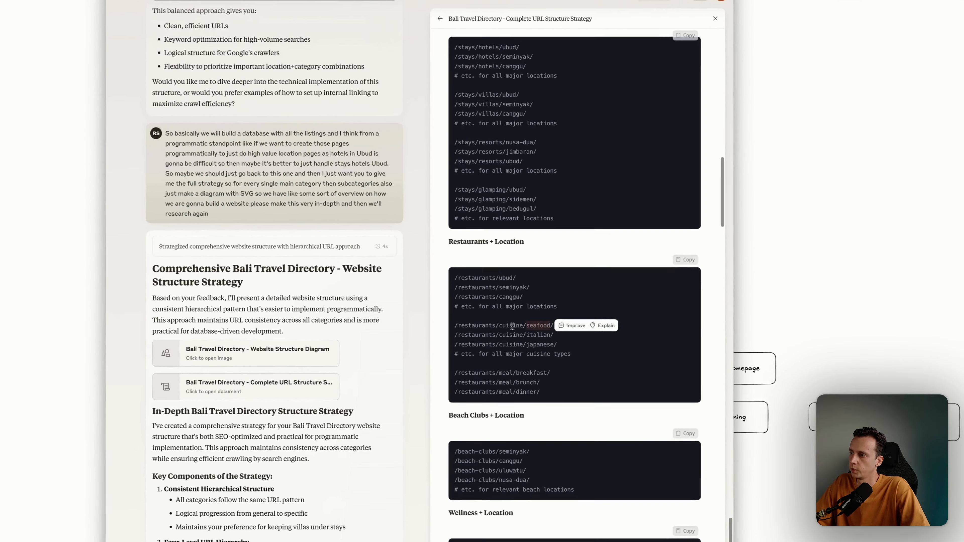
scroll(488, 306, "down", 3)
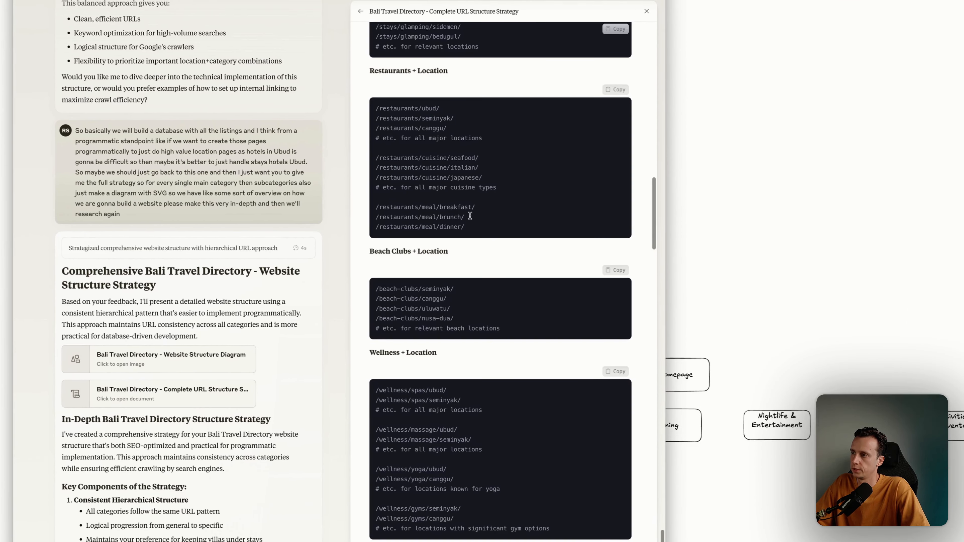
scroll(521, 213, "down", 5)
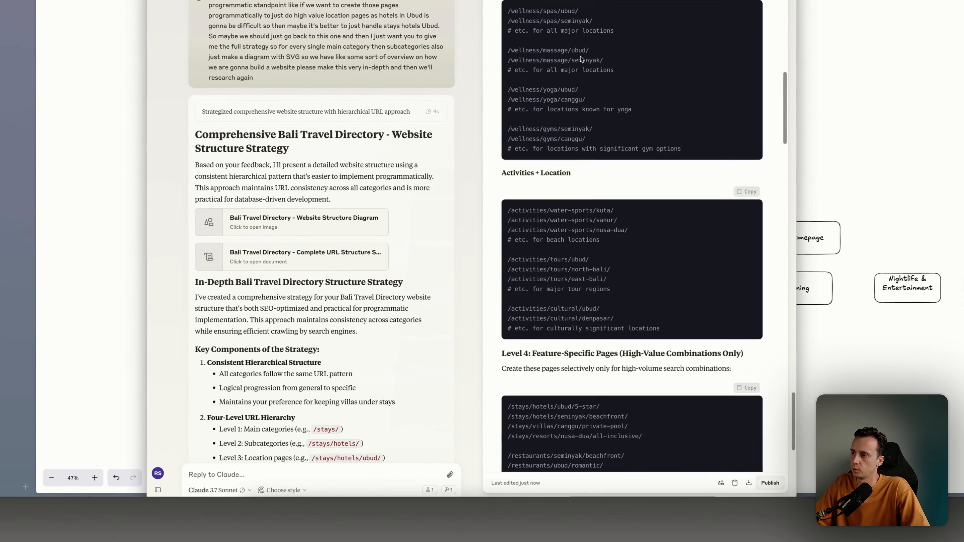
scroll(581, 54, "up", 3)
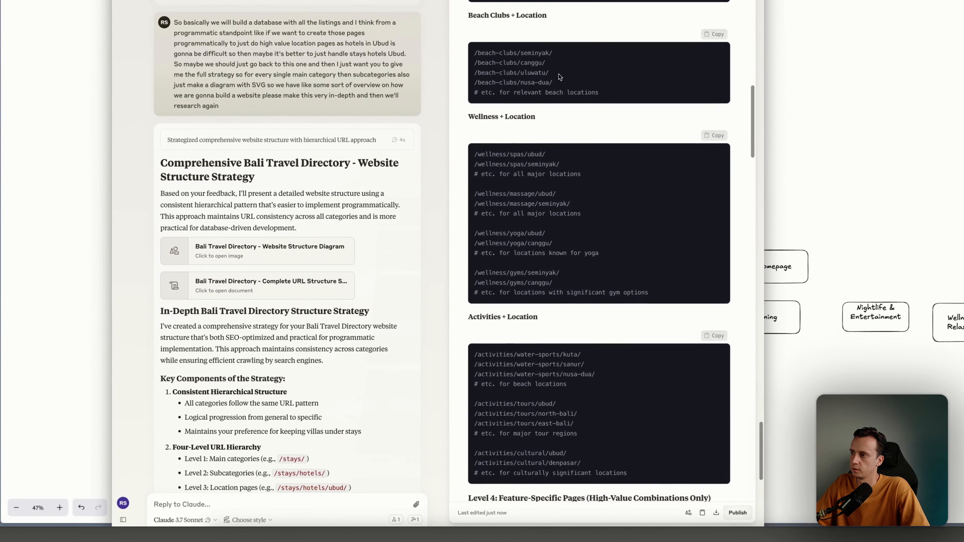
scroll(585, 95, "down", 10)
- Dictate and send a message asking Claude to reanalyze the restaurant URLs, questioning the cuisine and meal segments, while consulting the strategy document and previous reply
key("ctrl+shift+space")
scroll(495, 226, "up", 15)
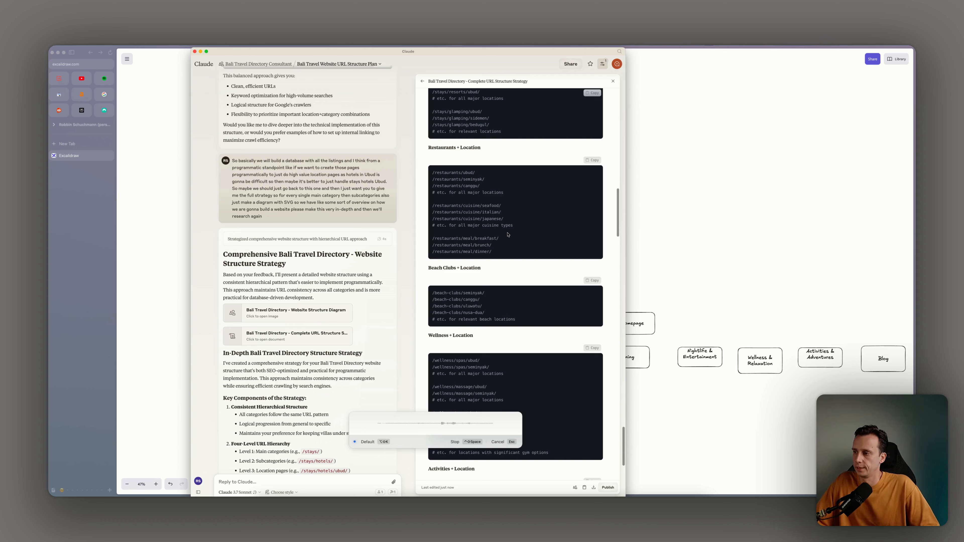
scroll(531, 249, "down", 5)
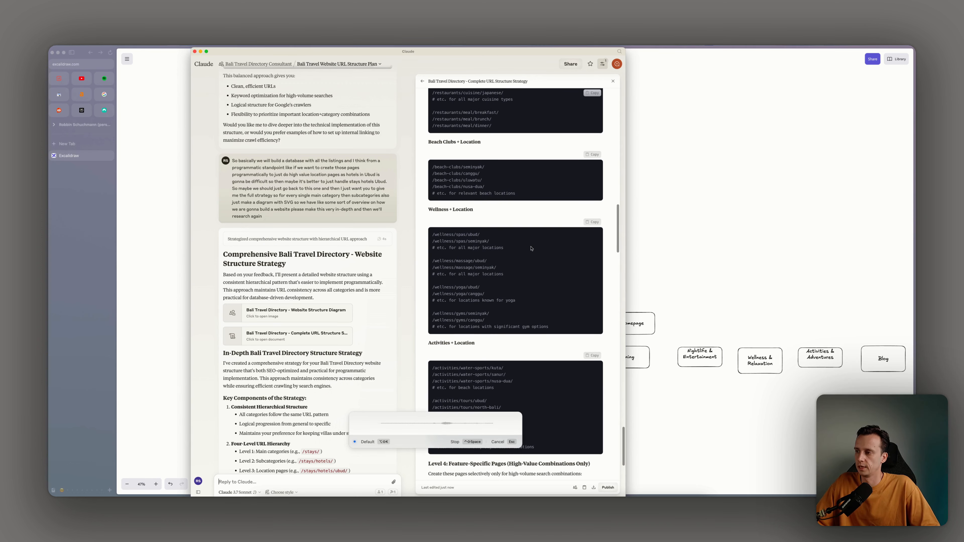
scroll(531, 249, "up", 12)
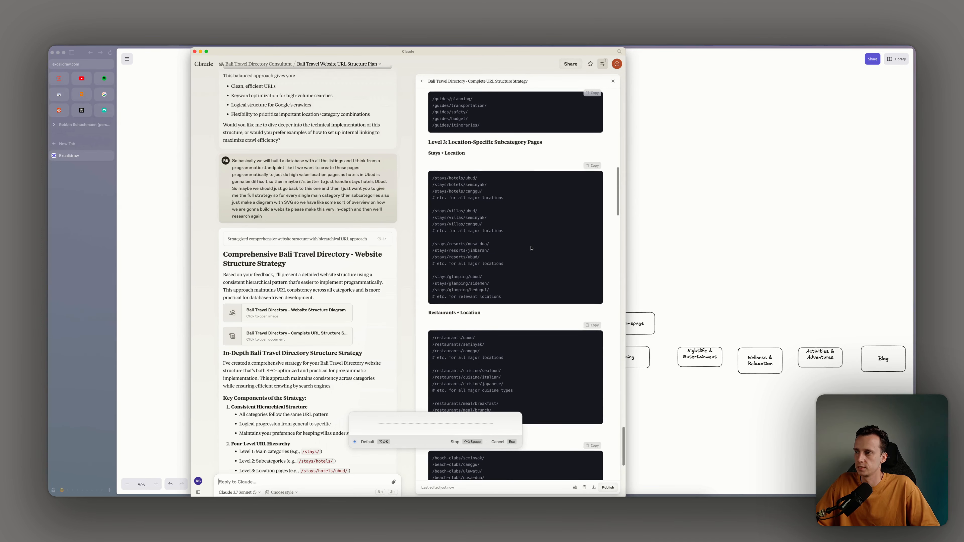
scroll(530, 249, "up", 7)
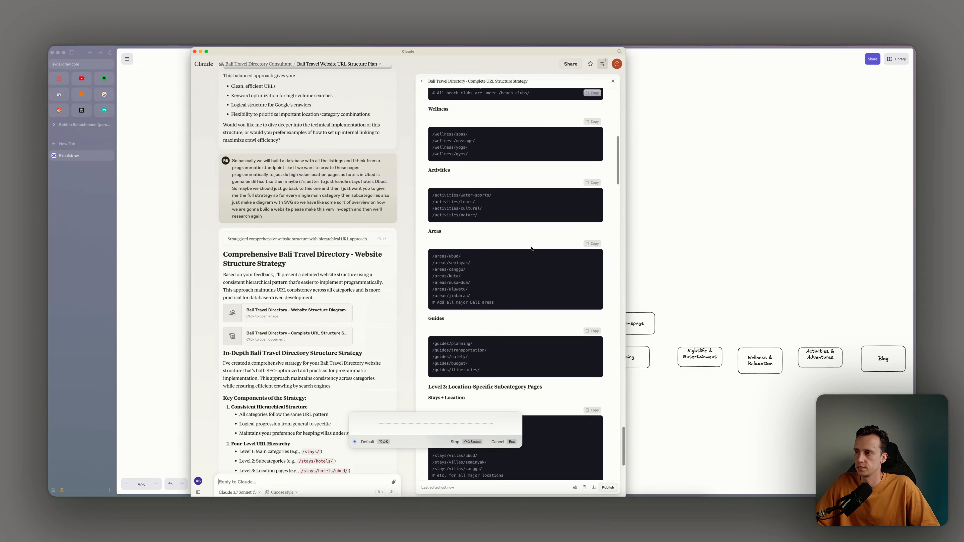
scroll(531, 248, "down", 15)
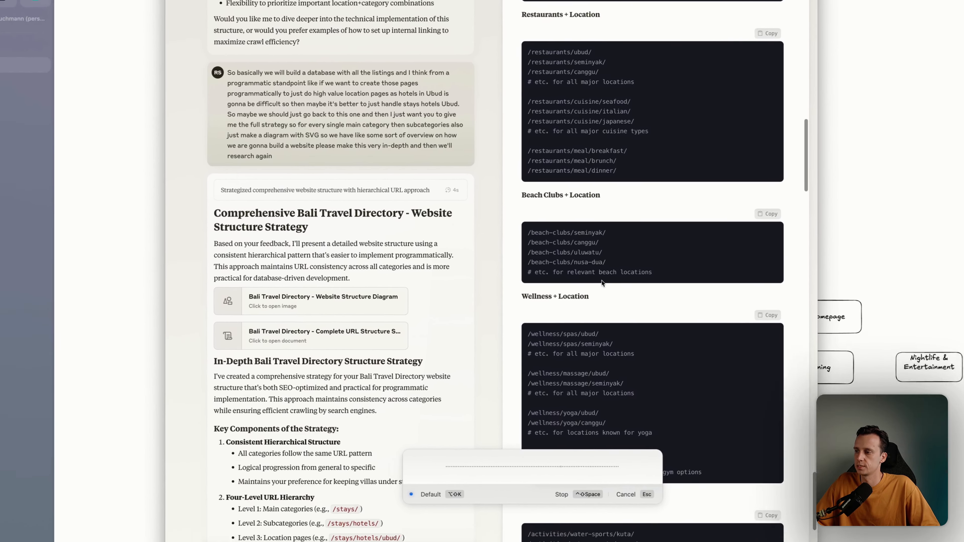
scroll(160, 404, "down", 15)
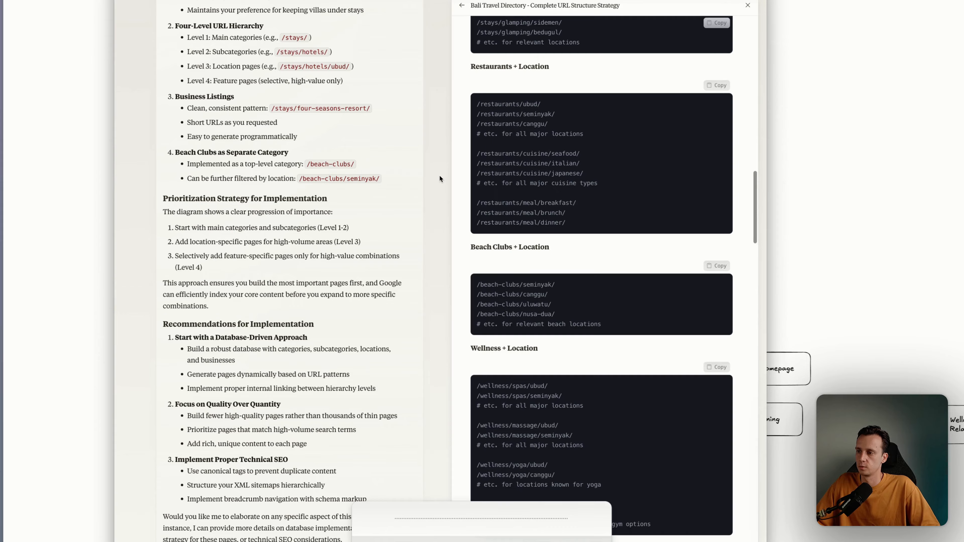
scroll(307, 397, "up", 10)
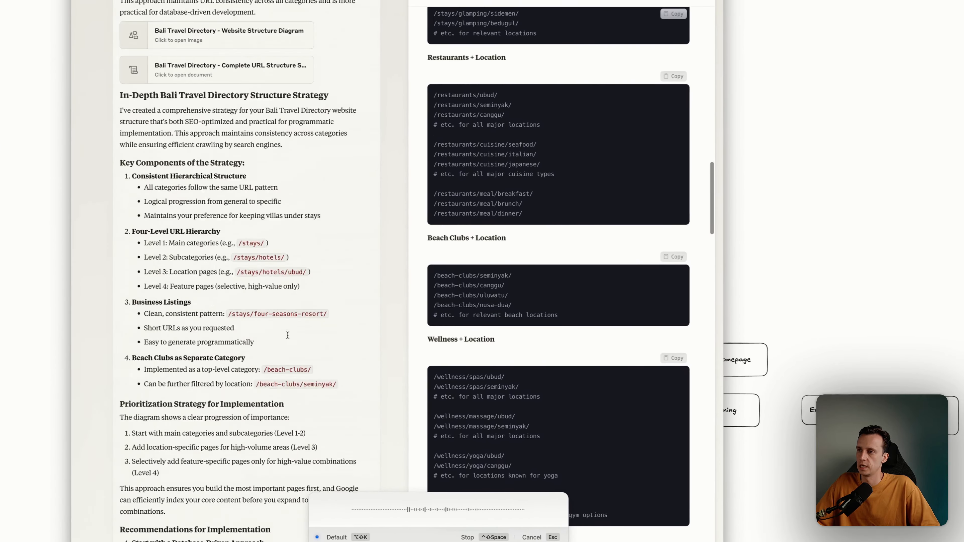
scroll(512, 176, "up", 15)
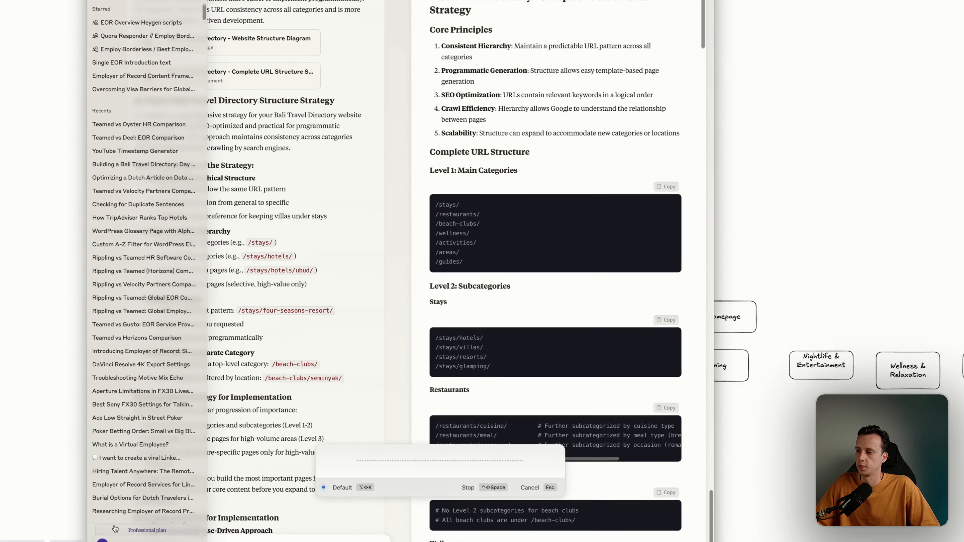
key("ctrl+shift+space")
key("Return")
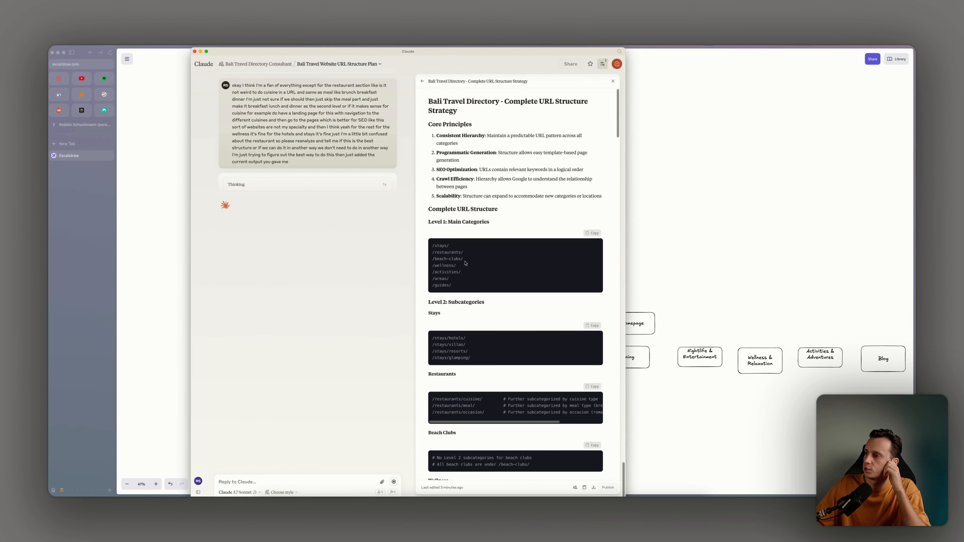
- Review the Level 2 subcategories in the strategy document, including the Restaurants URLs, while Claude prepares its revised restaurant structure
scroll(466, 257, "down", 5)
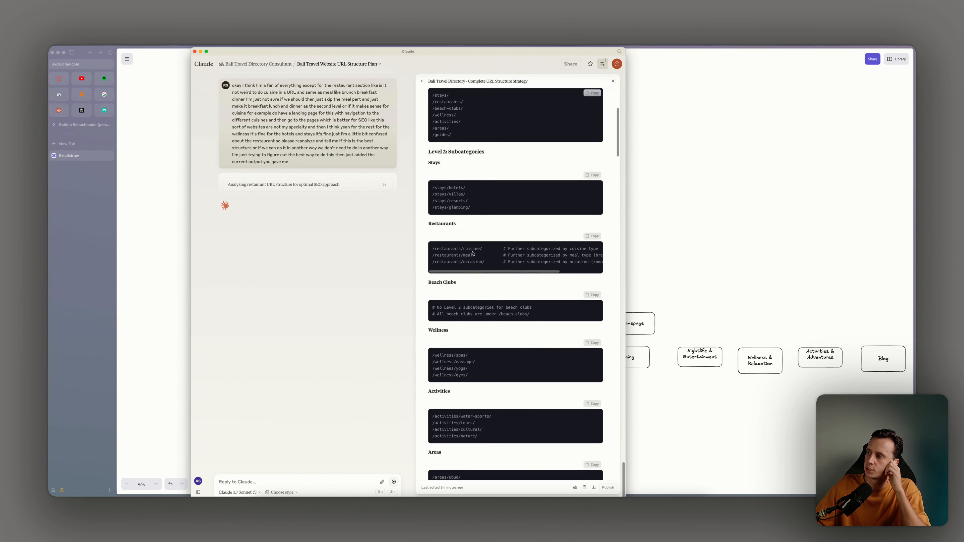
scroll(472, 257, "down", 2)
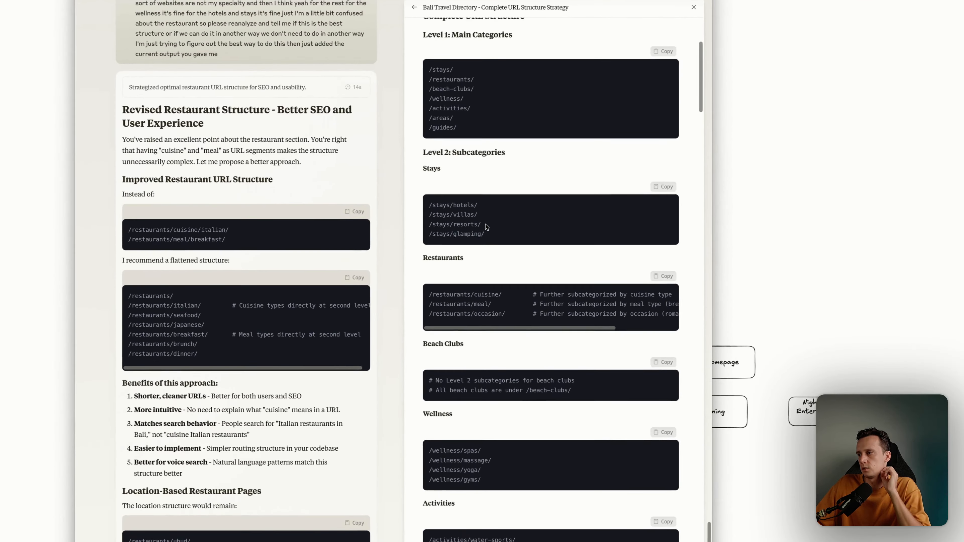
- Dictate and send a message asking Claude to rename the Restaurants category to Dining and check whether the structure is still the best one
scroll(484, 232, "down", 5)
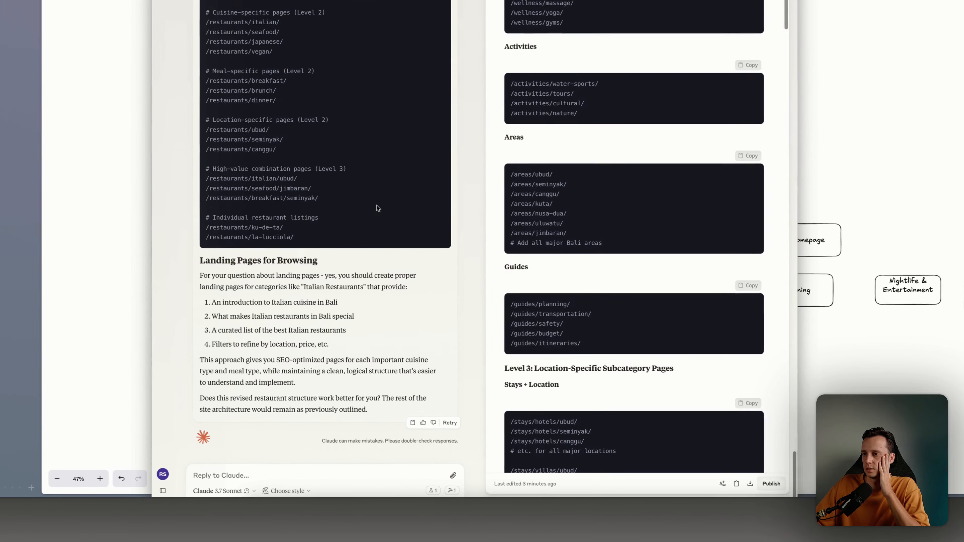
key("ctrl+shift+space")
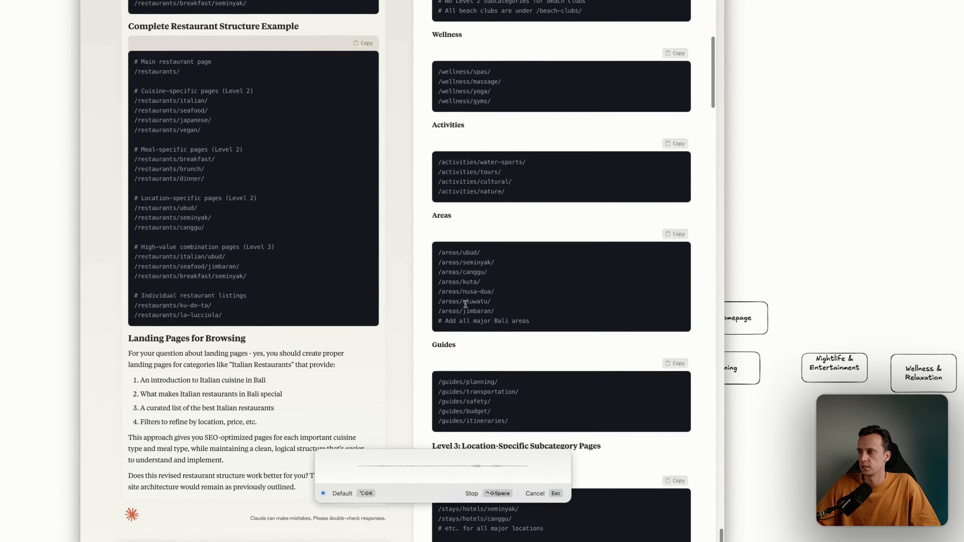
scroll(454, 309, "up", 10)
scroll(470, 297, "up", 4)
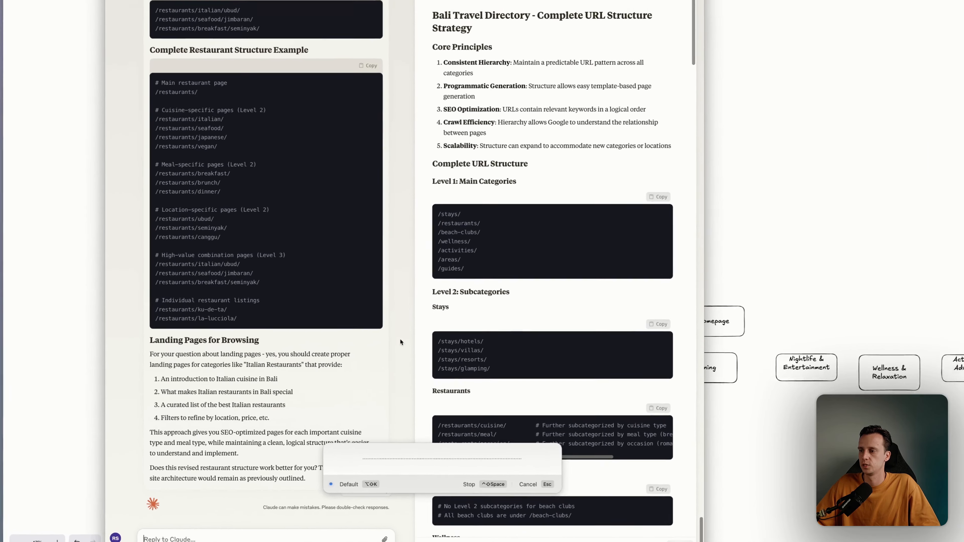
scroll(456, 312, "down", 8)
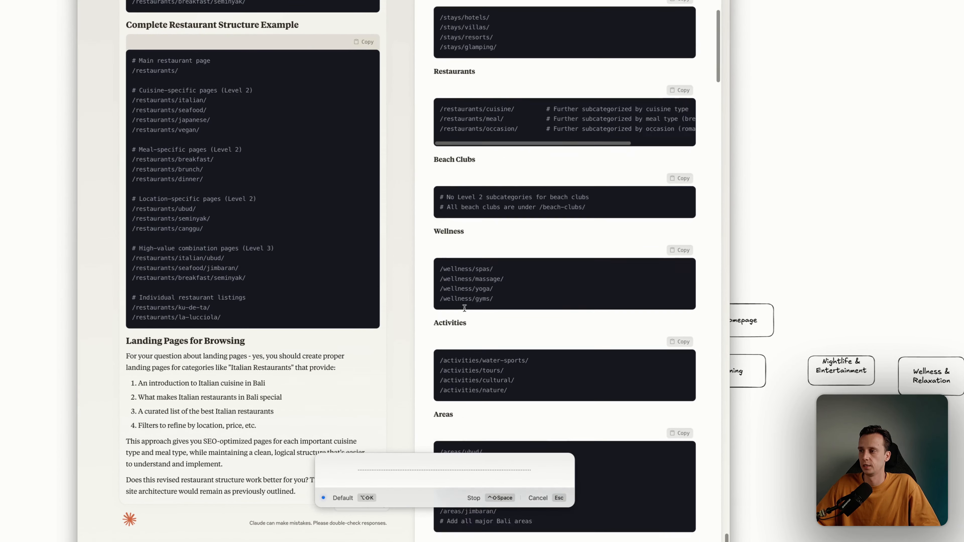
scroll(464, 308, "down", 10)
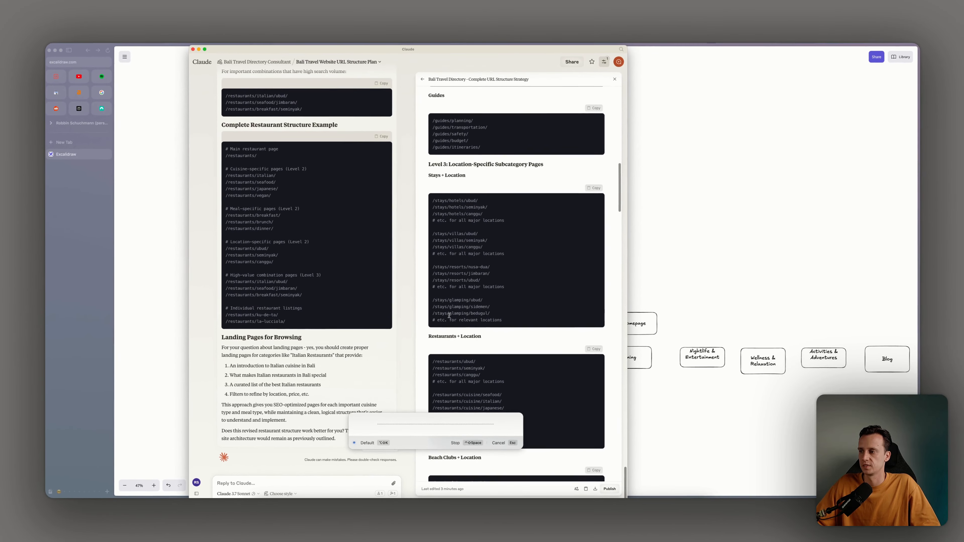
scroll(448, 315, "down", 3)
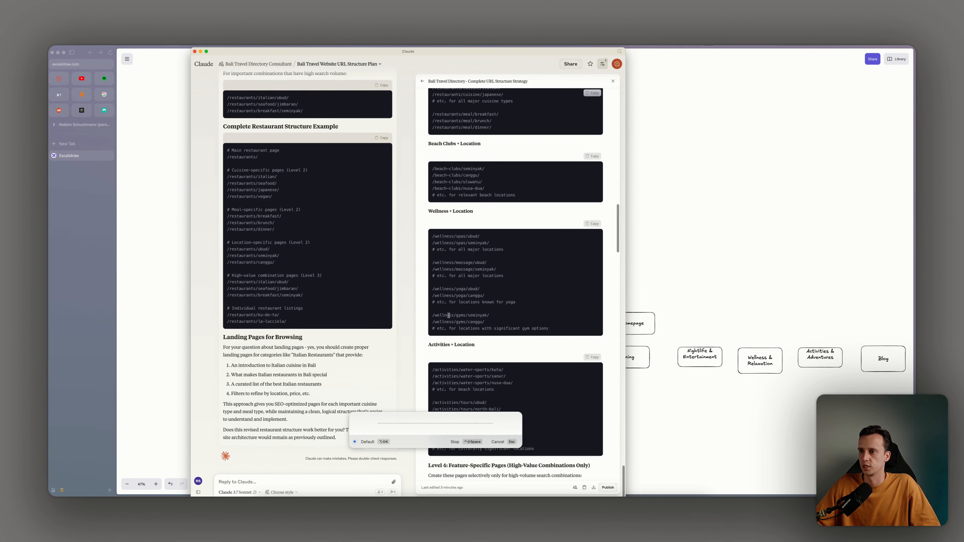
scroll(448, 316, "down", 15)
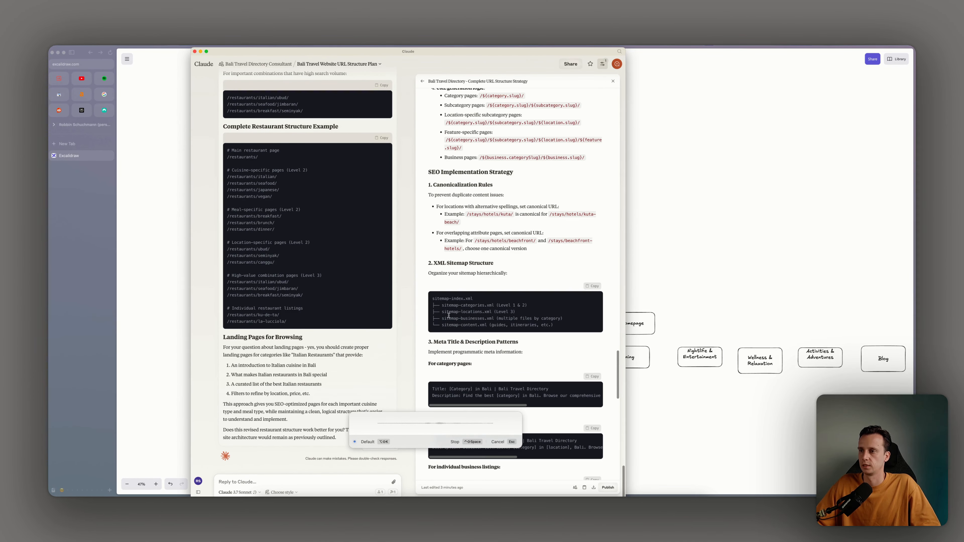
scroll(449, 315, "up", 12)
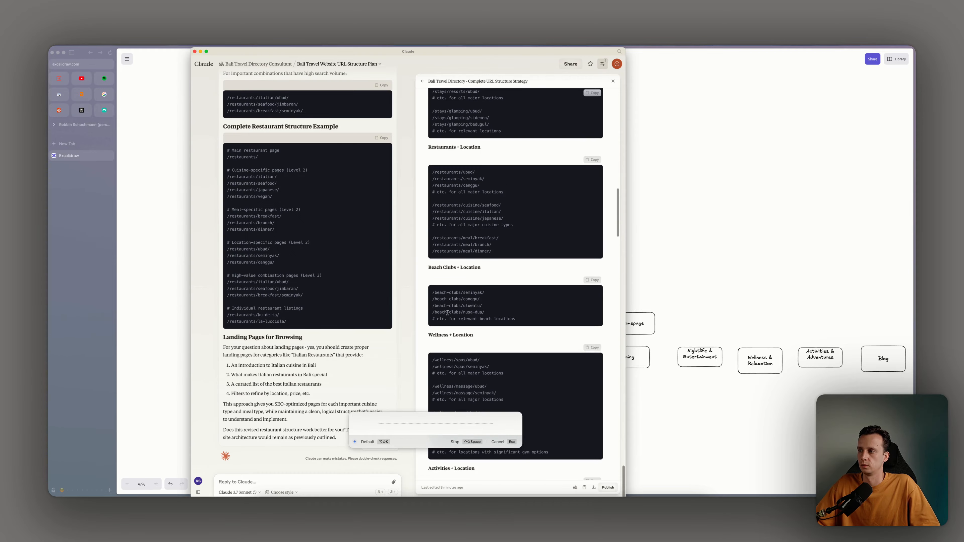
scroll(447, 312, "up", 2)
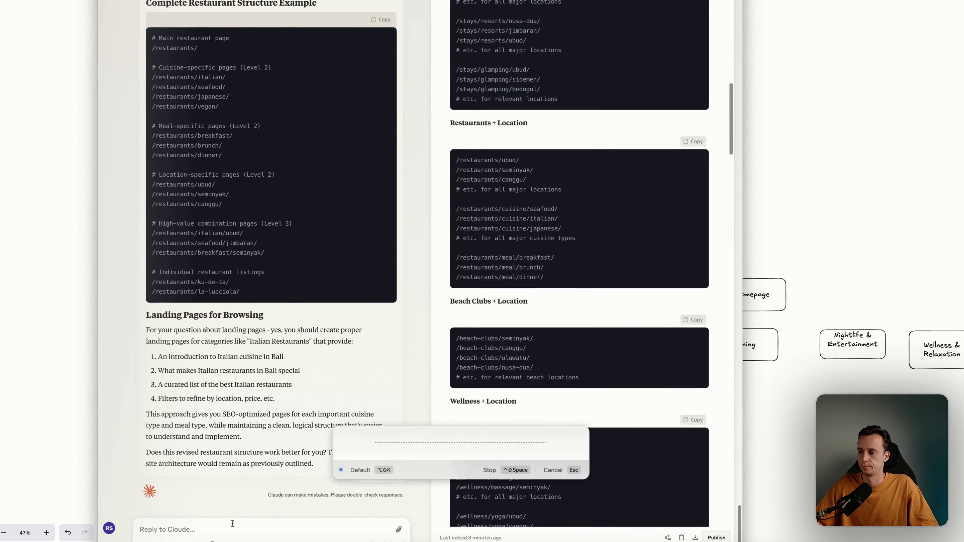
key("ctrl+shift+space")
key("alt+super+k")
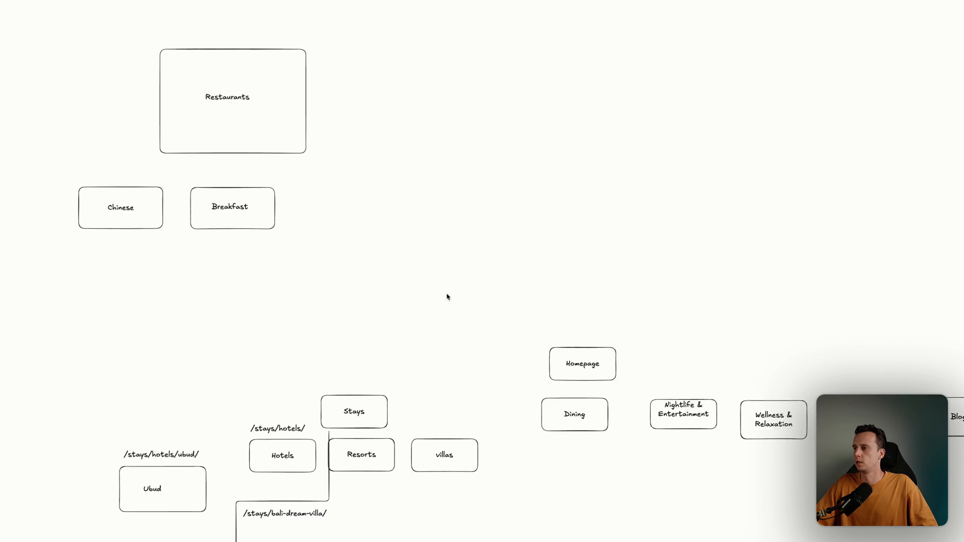
- Look over the Excalidraw sitemap, and return to Claude to read the revised Dining category structure through its complete example
scroll(446, 273, "down", 5)
scroll(447, 254, "down", 5)
scroll(448, 258, "up", 1)
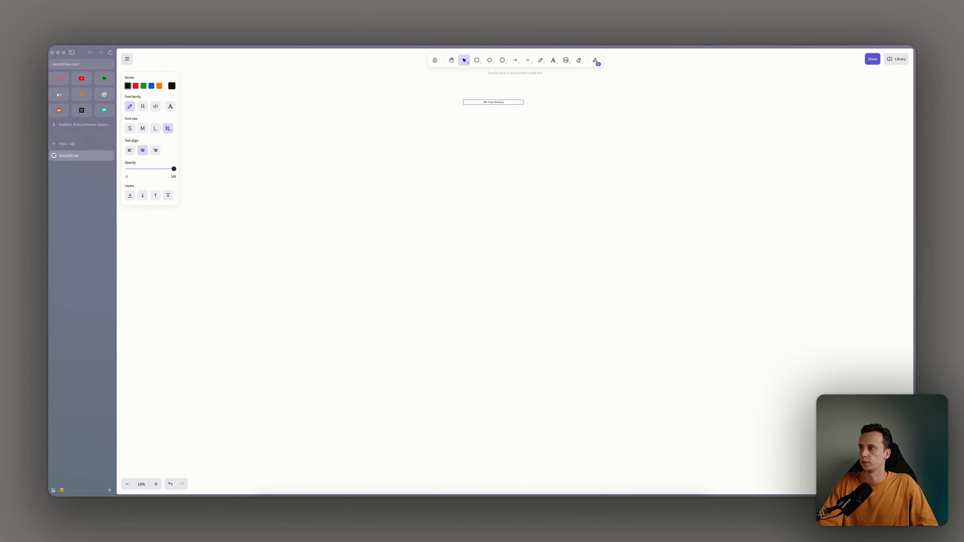
scroll(433, 128, "up", 5)
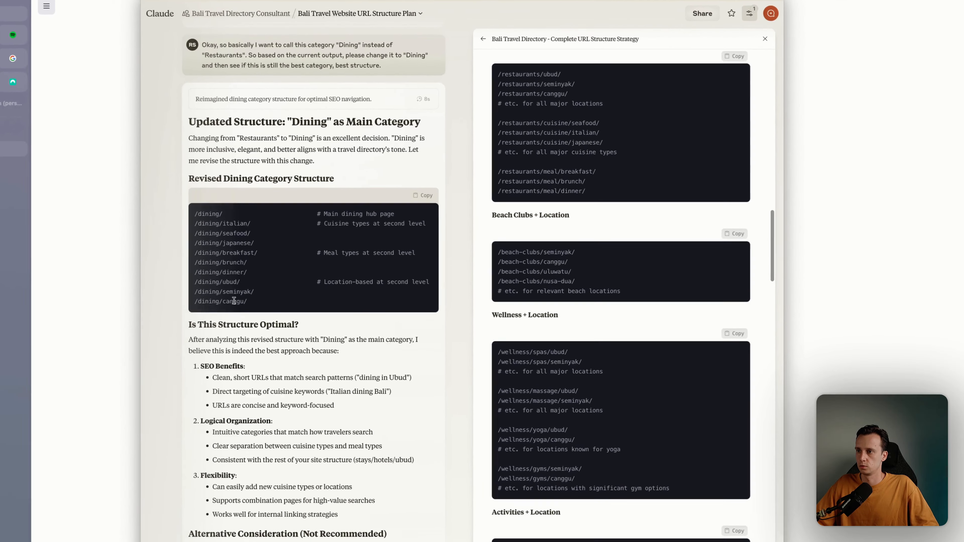
scroll(234, 300, "down", 5)
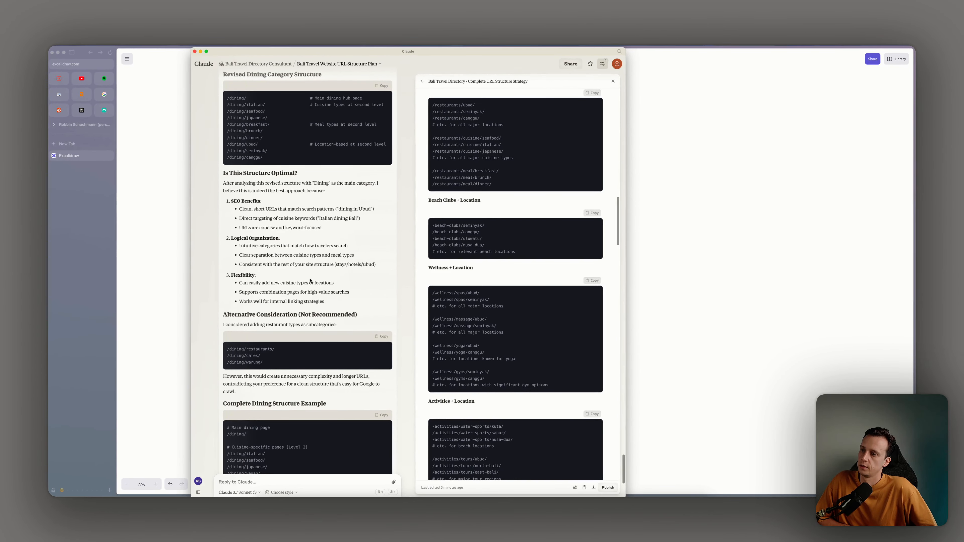
scroll(310, 280, "down", 5)
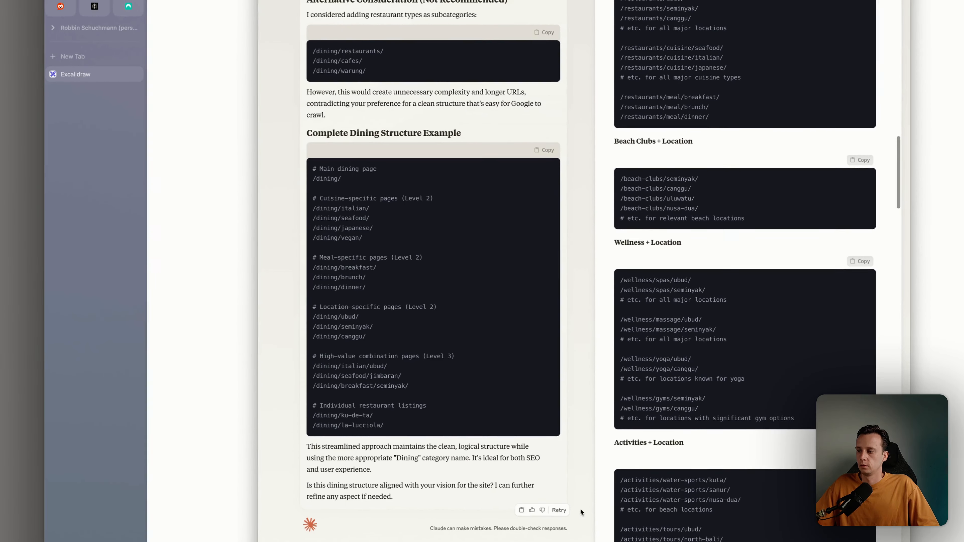
- Switch to Ahrefs Keywords Explorer in the browser and look up the keyword "italian food ubud"
mouse_move(190, 285)
left_click(193, 262)
left_click(86, 65)
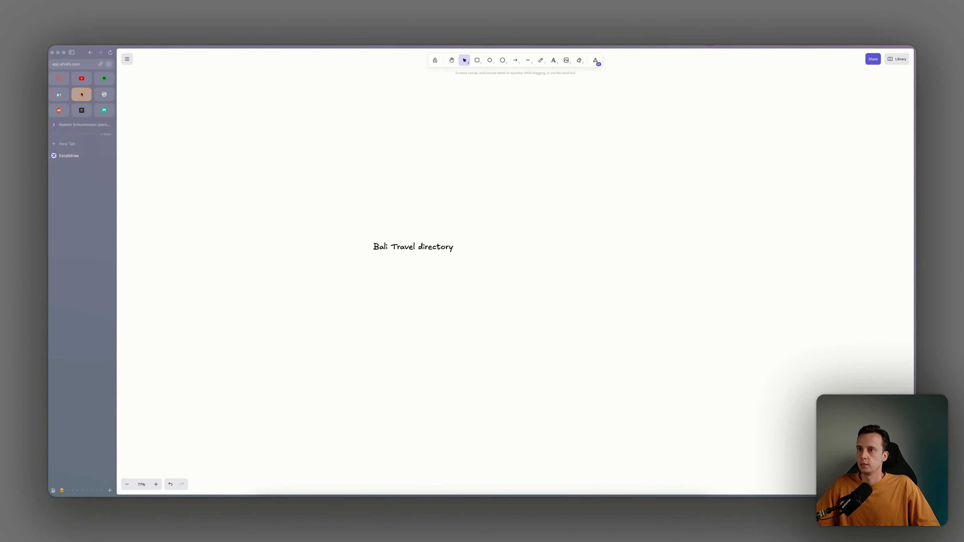
left_click(196, 70)
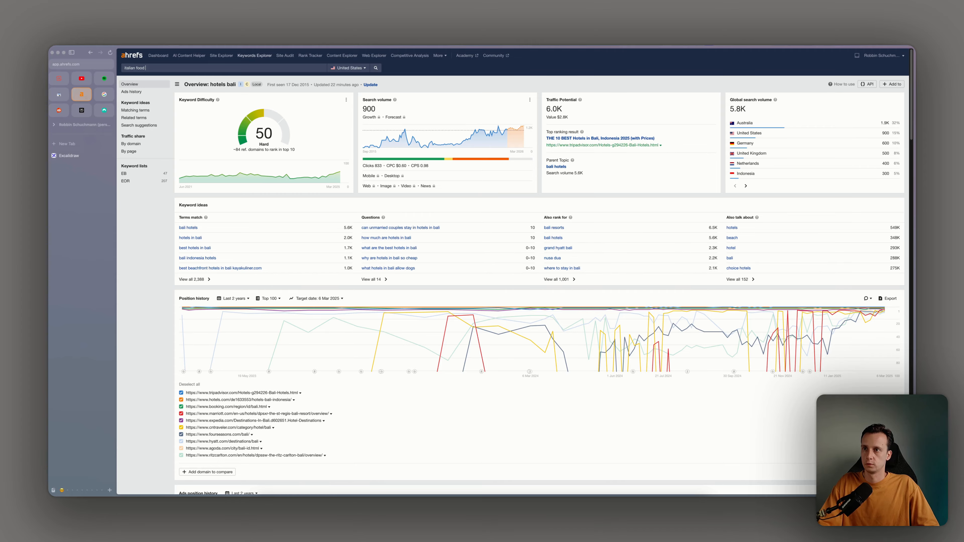
type("italian food ubud")
key("Return")
- Look up the keywords "italian food bali" and "thai food bali" in Keywords Explorer
double_click(140, 68)
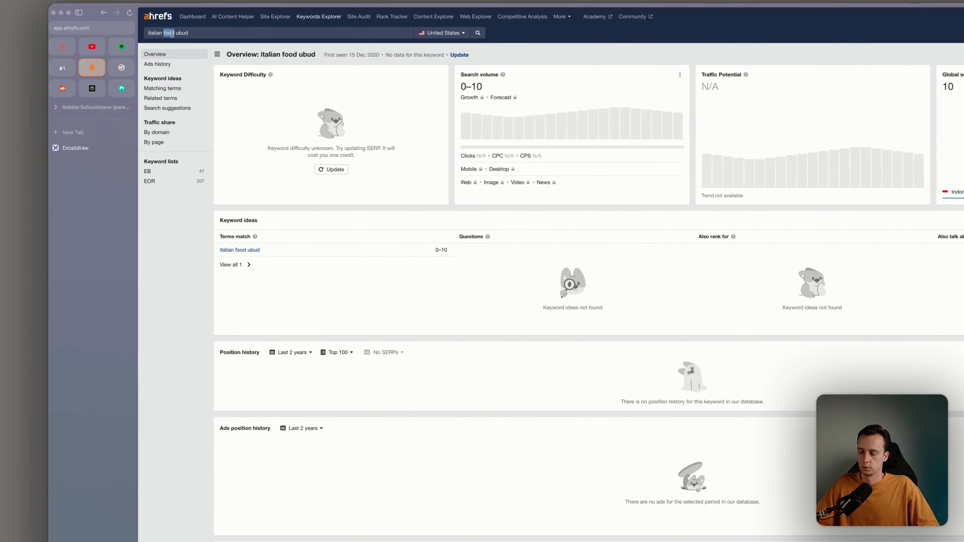
key("BackSpace")
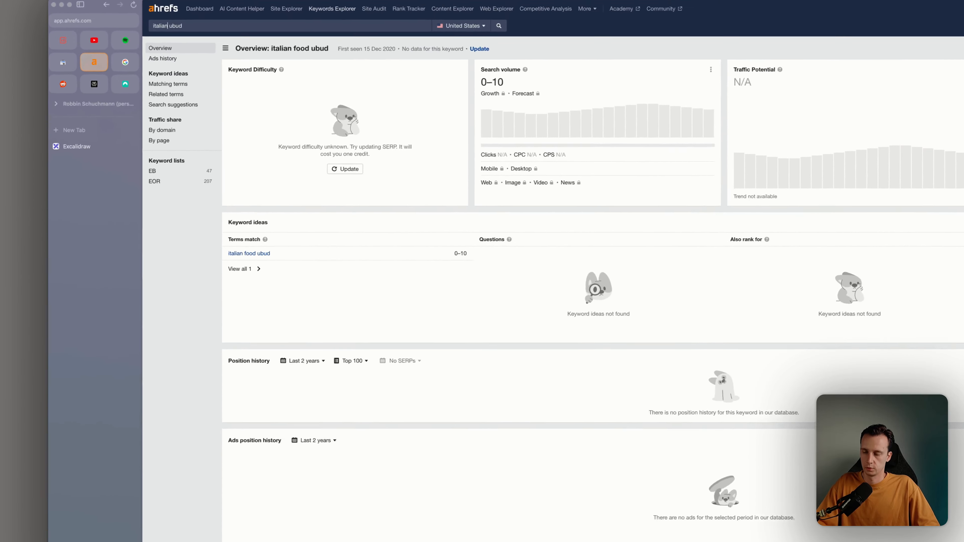
key("Return")
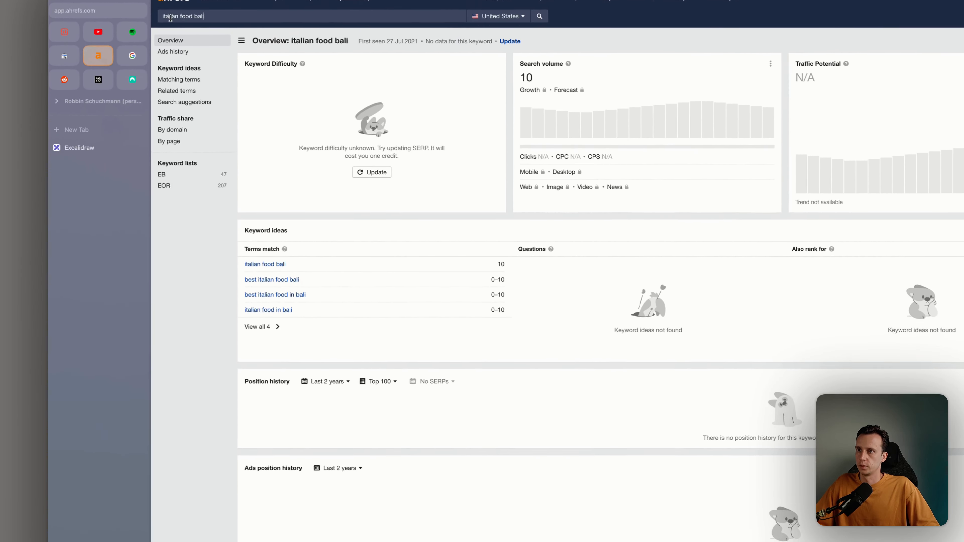
double_click(170, 13)
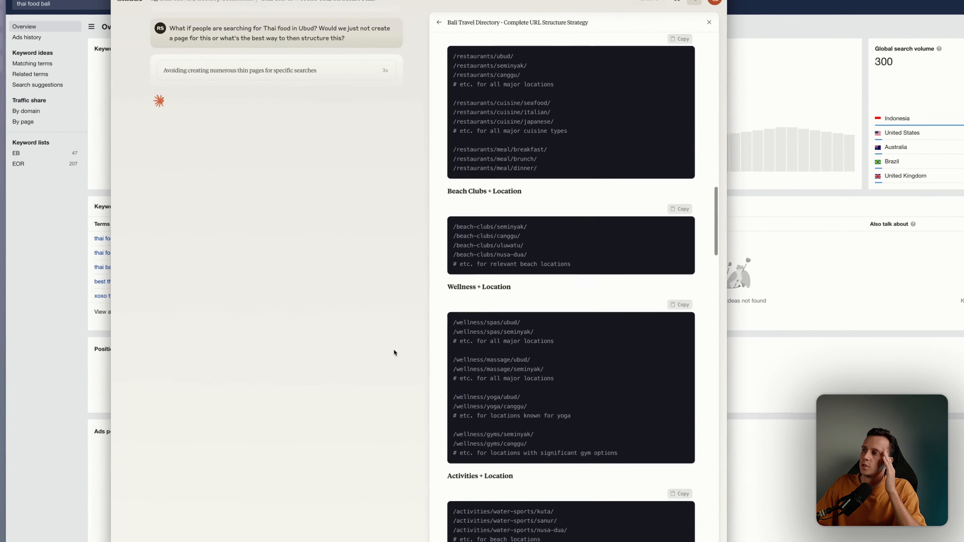
- Review the earlier Dining URL example in Claude and read the reply on structuring pages for Thai food in Ubud
scroll(366, 201, "up", 7)
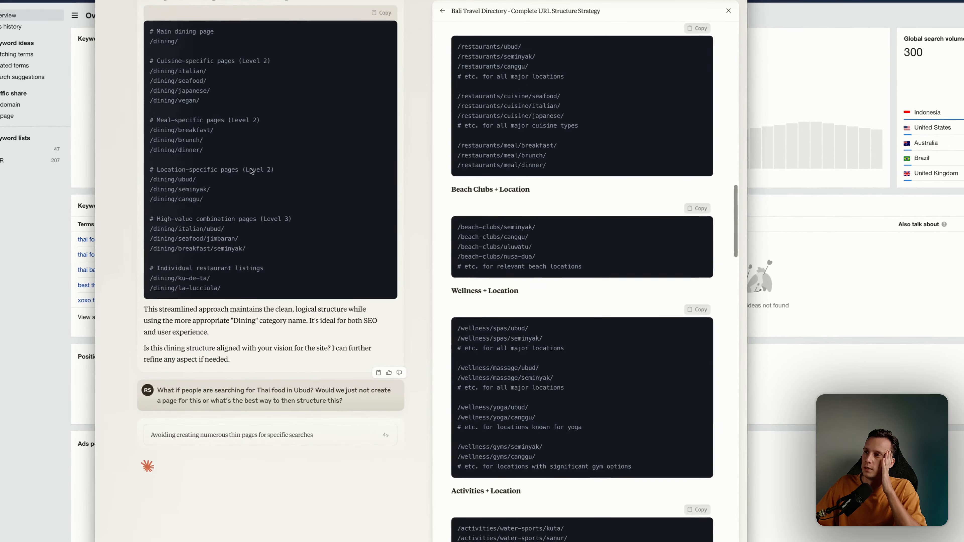
scroll(231, 100, "up", 1)
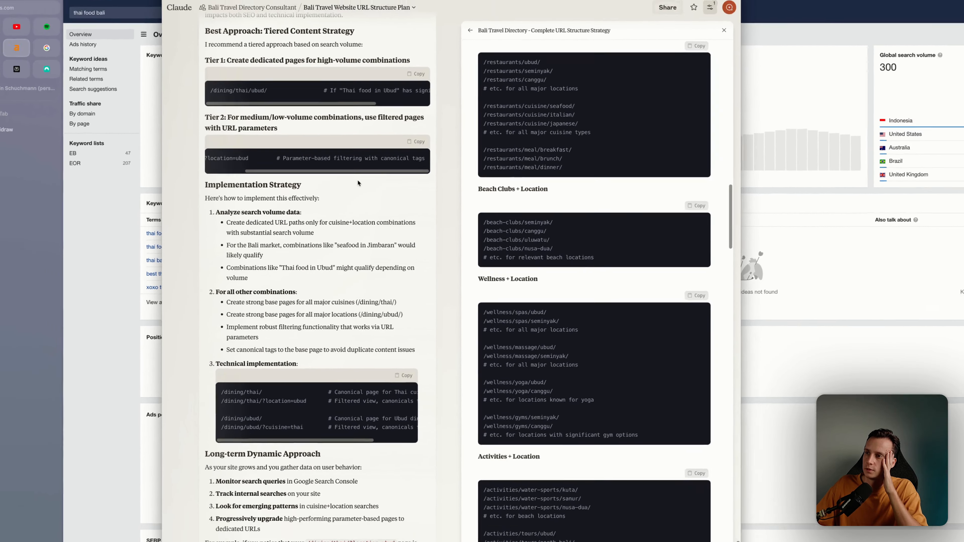
scroll(326, 198, "down", 3)
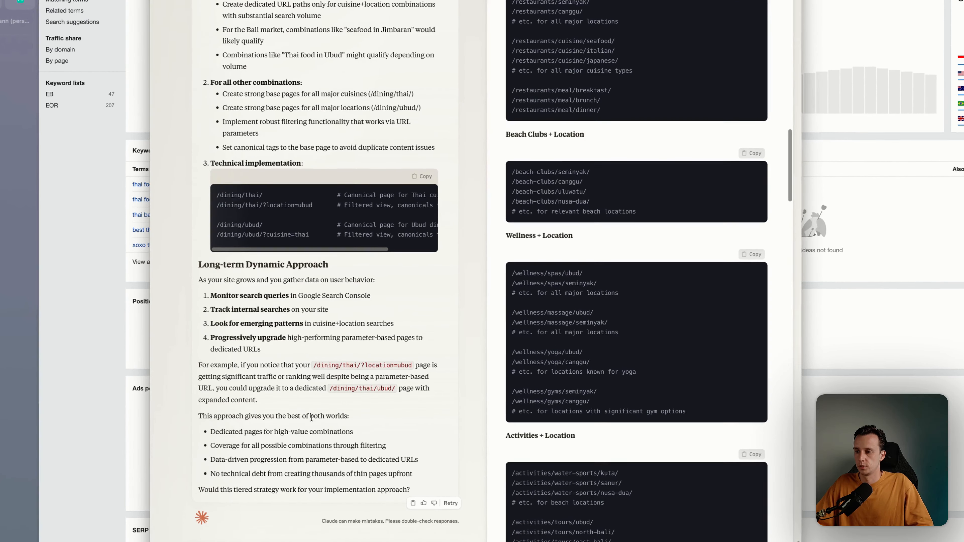
- Dictate and send a request for one file with the full URL layout, sitemap structure and robots.txt, and read the generated guide's opening sections
key("ctrl+shift+space")
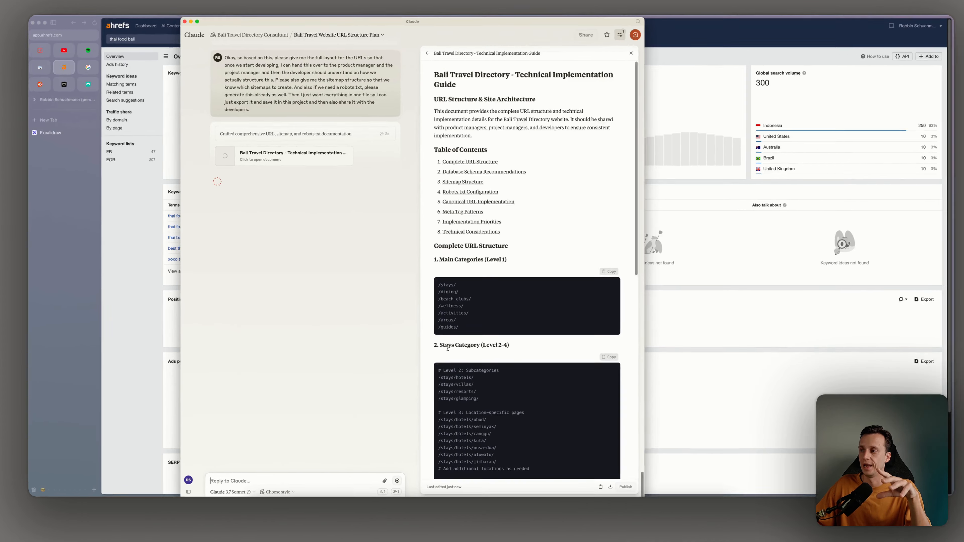
scroll(495, 346, "down", 5)
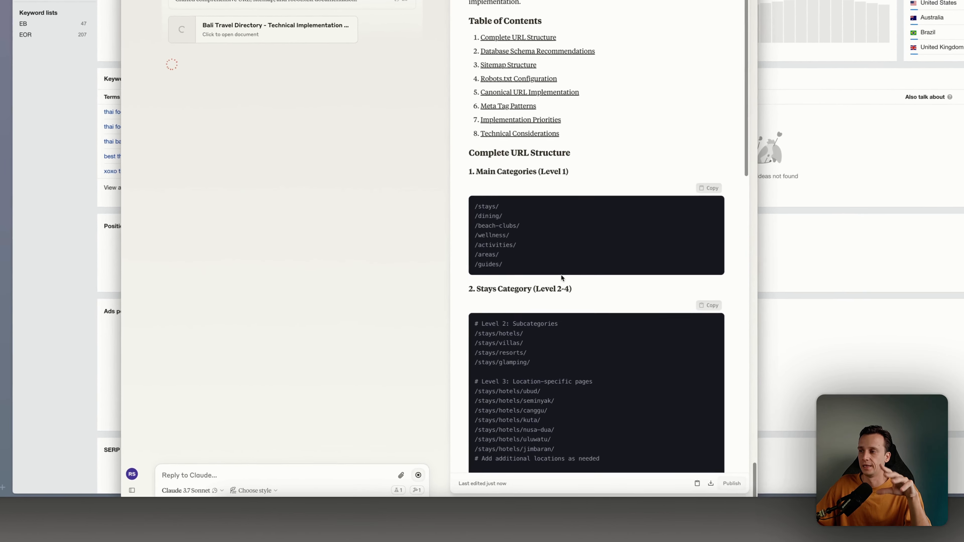
scroll(570, 268, "down", 3)
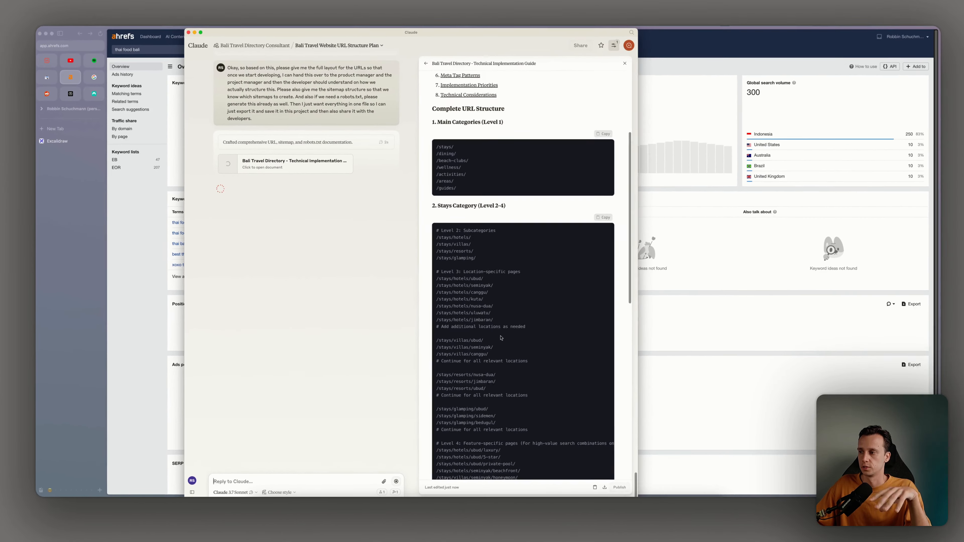
scroll(501, 338, "down", 3)
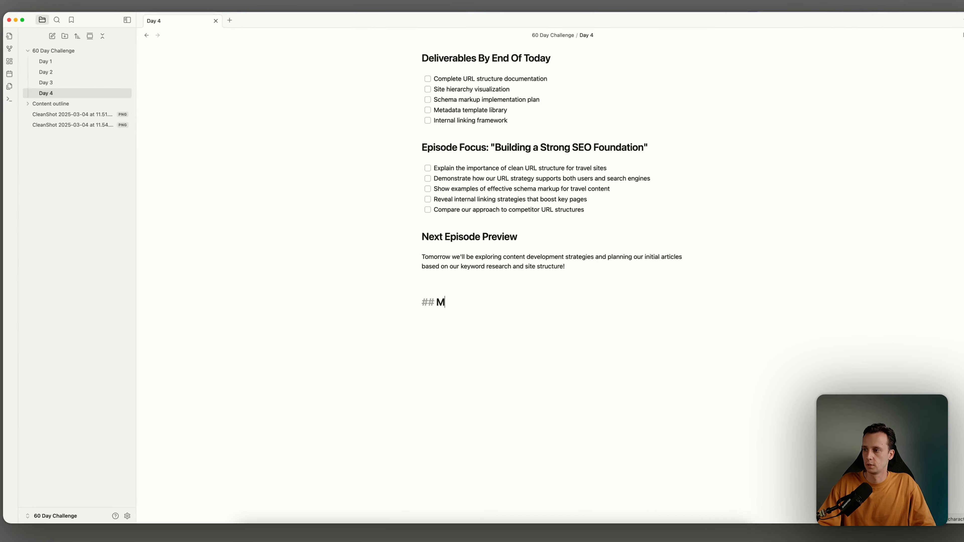
- In the Day 4 note of the 60 Day Challenge folder, add a second-level heading "Notes" below the Next Episode Preview
type("p")
key("BackSpace")
key("BackSpace")
type("Notes")
key("Return")
- Add a bullet reading "We need a admin dashboard feature to select if a page should be a dedicated page instead of a pre-filtered one"
type("- We ne")
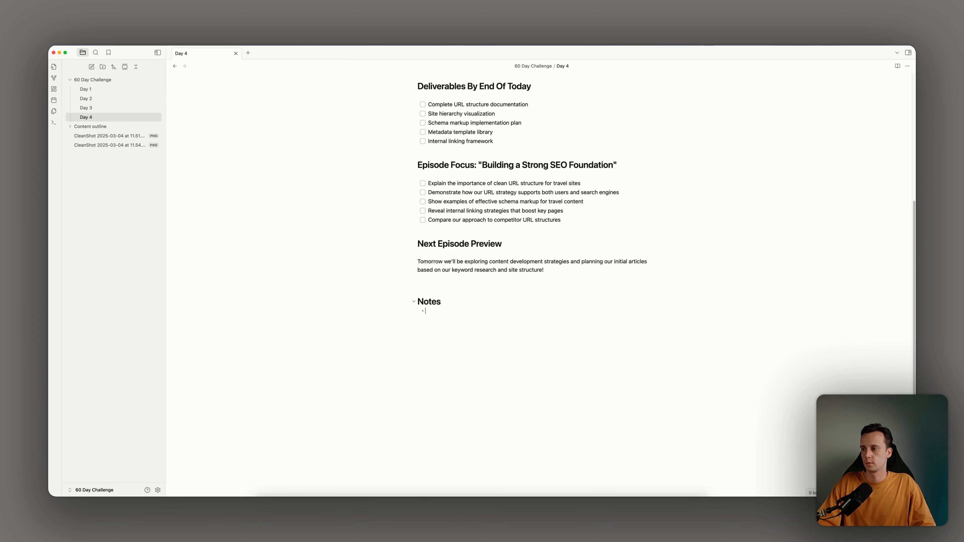
type("ed a admin d")
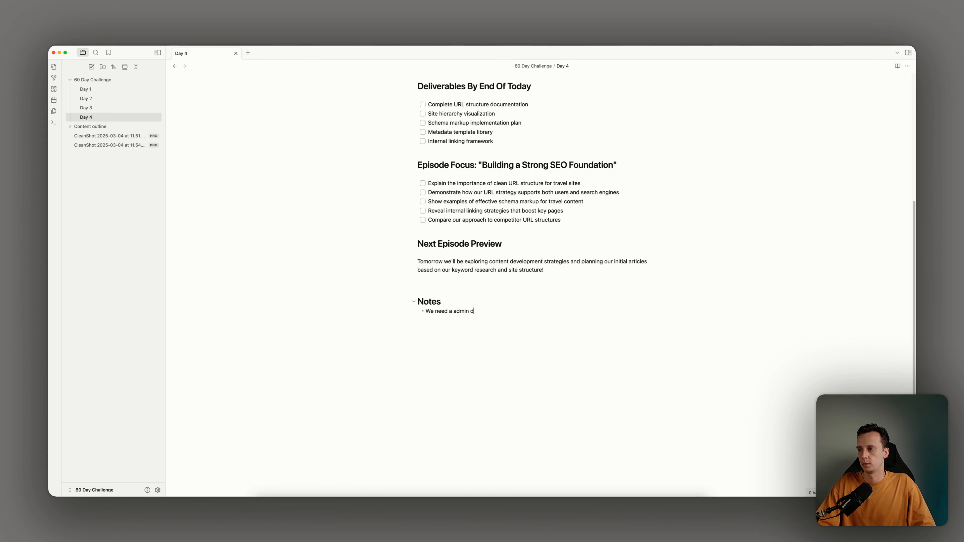
type("ashboard feature to select if a page shou")
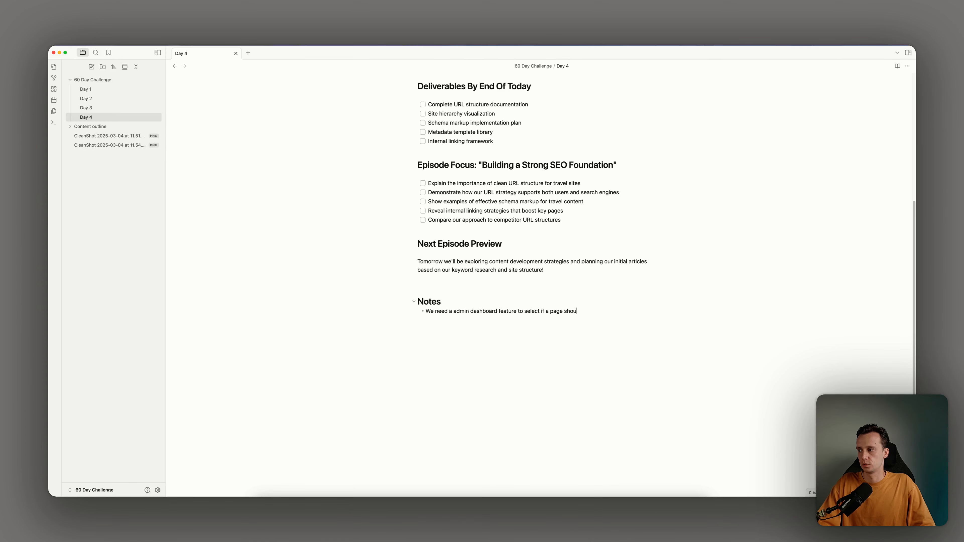
type("ld be a dedicated ")
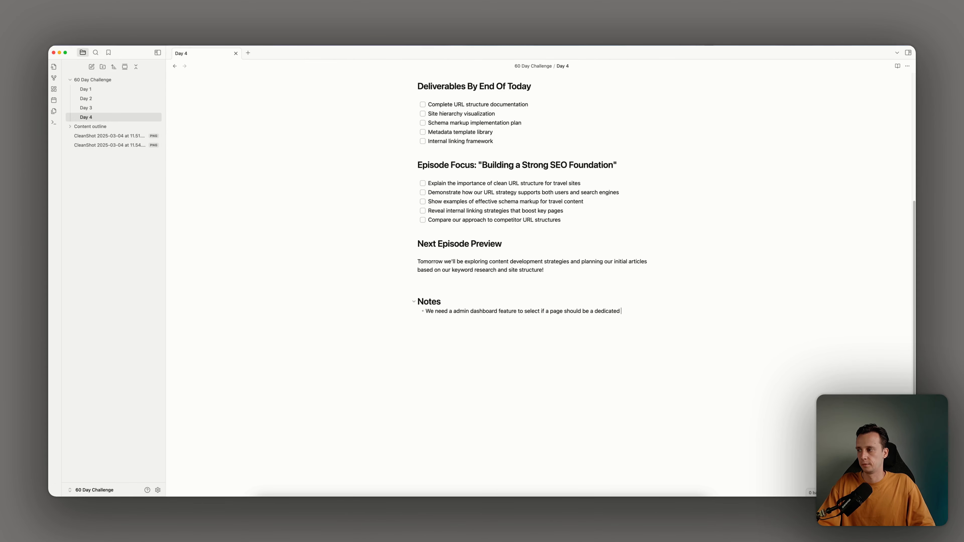
type("page instead of a pre-filtered one")
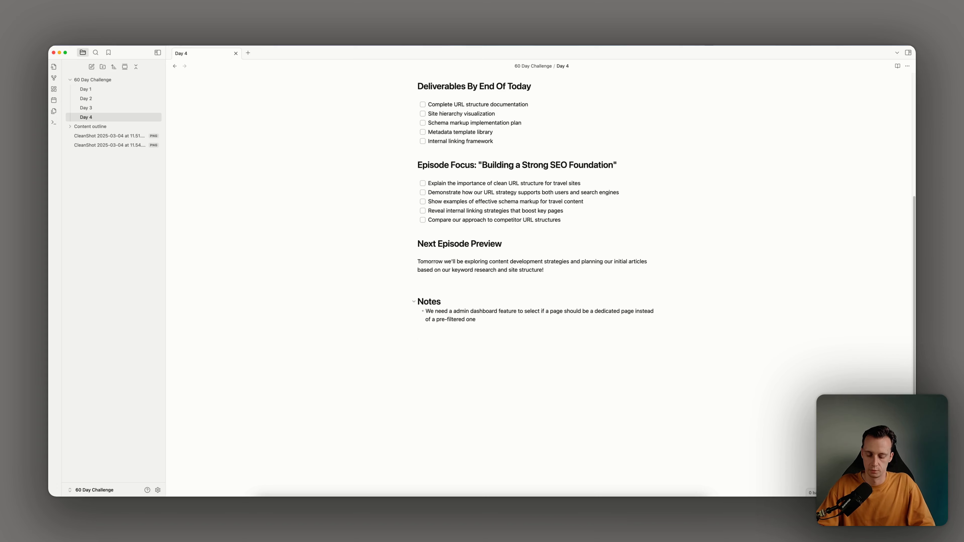
- Below the admin dashboard bullet, add a separate plain line with the example path "/thai/?ubud"
key("Return")
key("Return")
type("/thai/ubu")
type("?ubu")
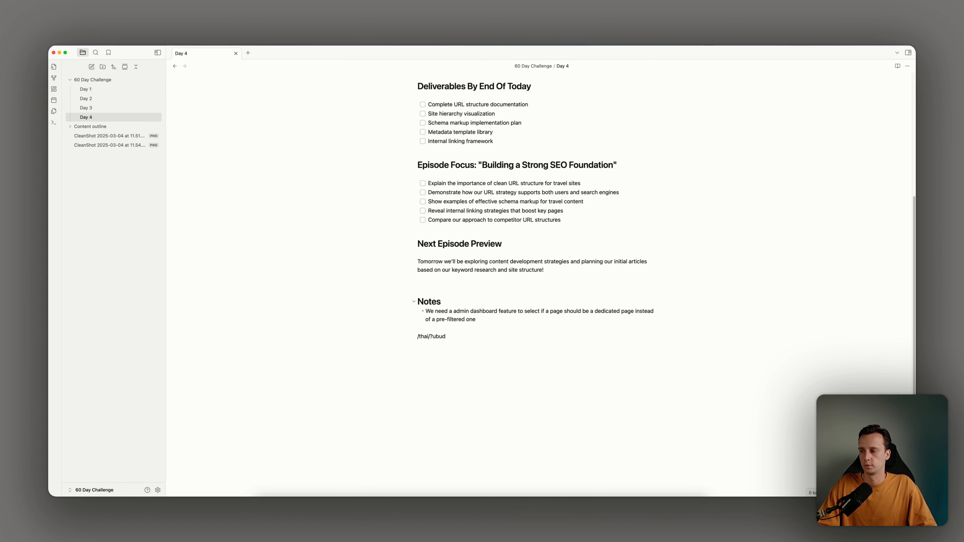